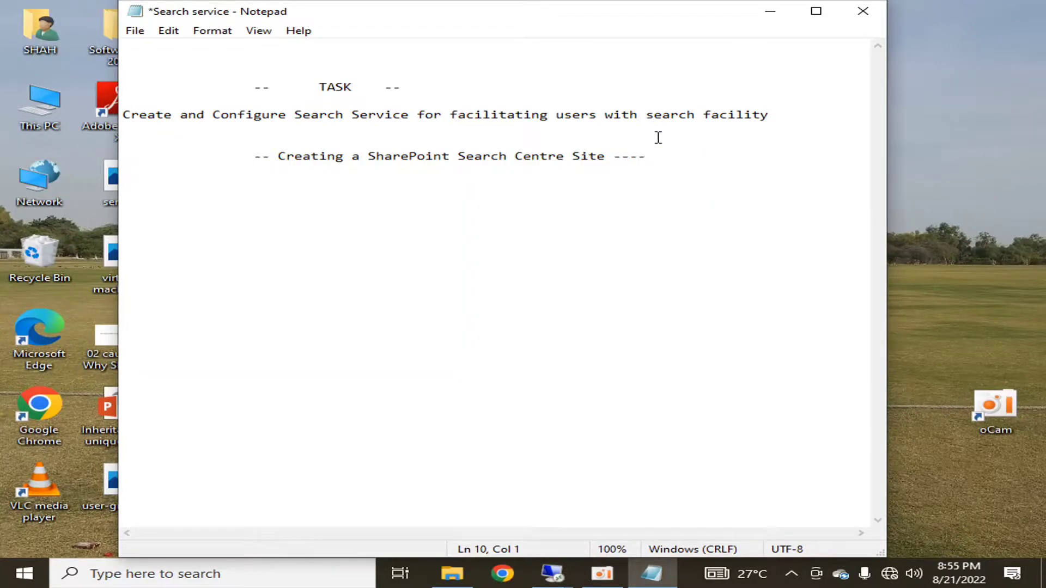
Highlight the 'Creating a SharePoint Search Centre Site' heading and task line in the Notepad notes.
{"action": "left_click", "coordinate": [770, 115]}
{"action": "key", "text": "shift+Home"}
{"action": "key", "text": "shift+Up"}
{"action": "key", "text": "shift+Up"}
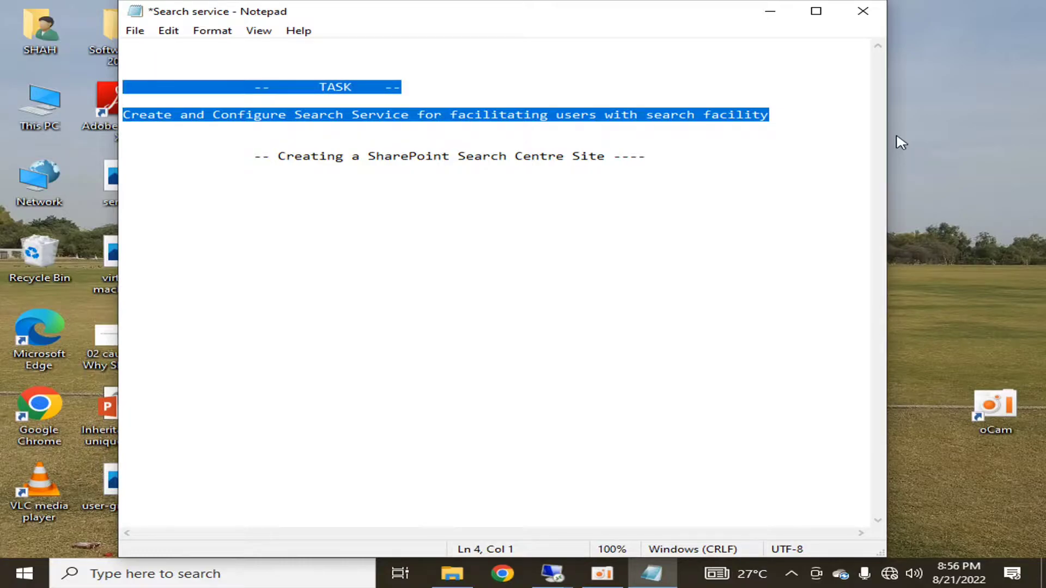
{"action": "left_click", "coordinate": [630, 157]}
{"action": "left_click_drag", "start_coordinate": [665, 156], "coordinate": [255, 156]}
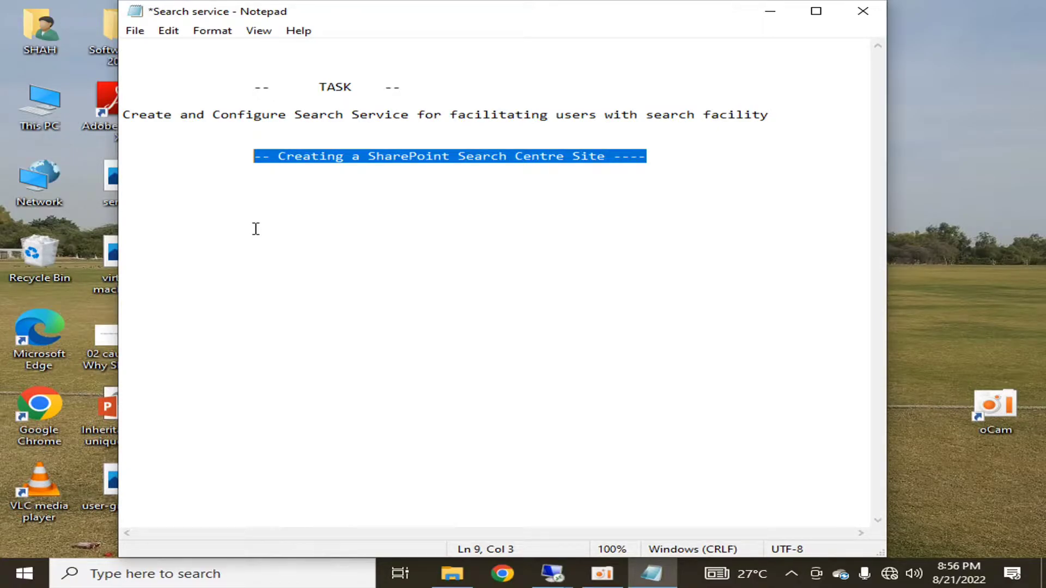
{"action": "left_click_drag", "start_coordinate": [122, 114], "coordinate": [775, 110]}
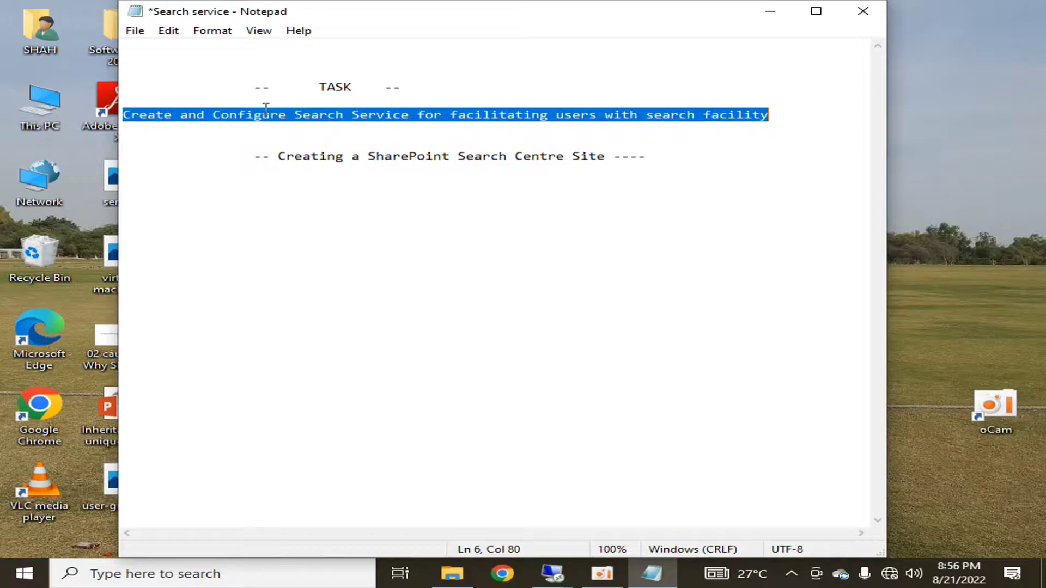
{"action": "left_click", "coordinate": [471, 204]}
{"action": "left_click_drag", "start_coordinate": [647, 156], "coordinate": [256, 159]}
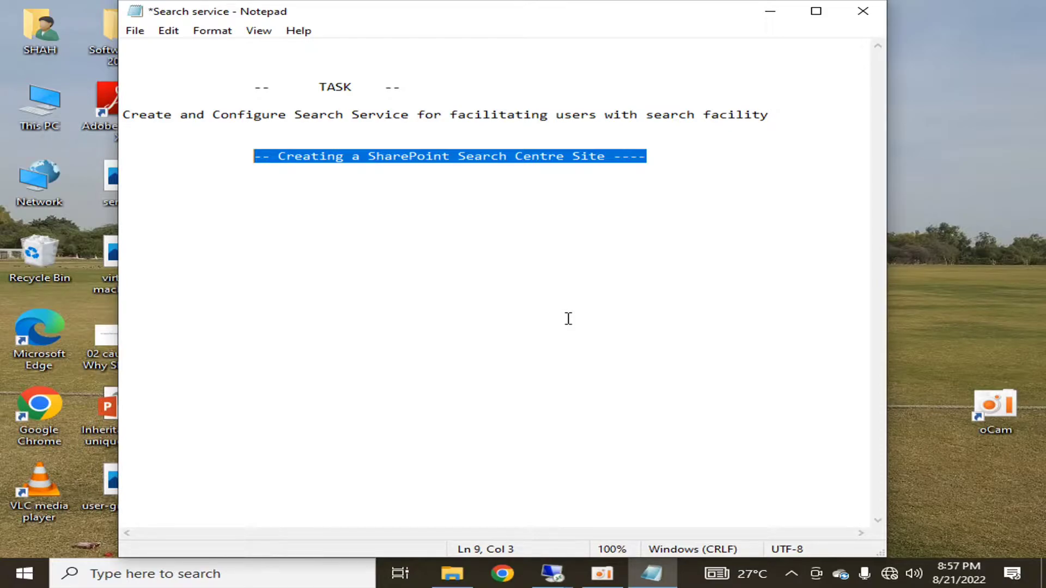
Switch to the SharePoint server's remote session showing the HltfTech Company Ltd home page.
{"action": "mouse_move", "coordinate": [552, 574]}
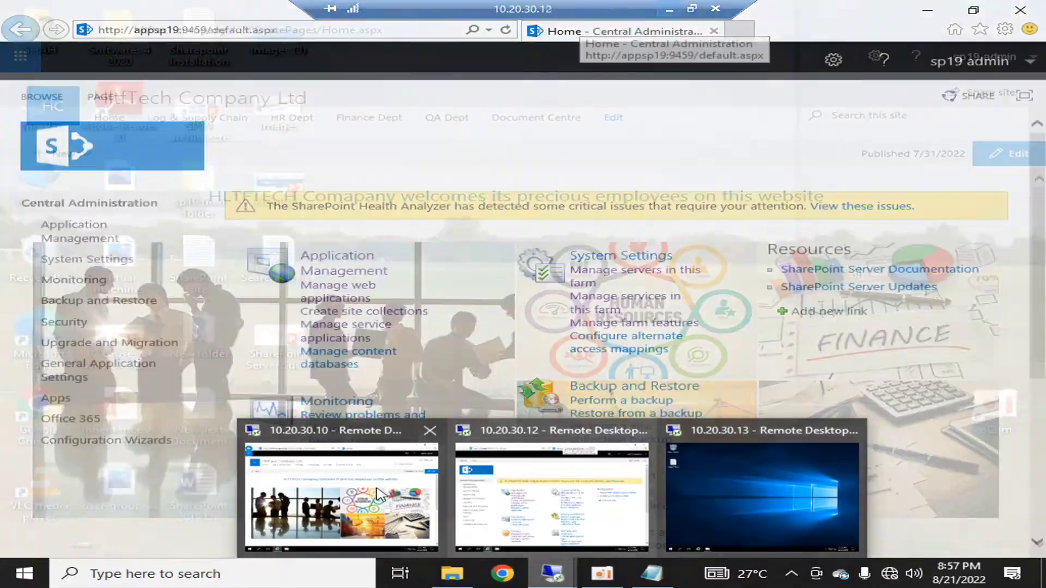
{"action": "left_click", "coordinate": [349, 485]}
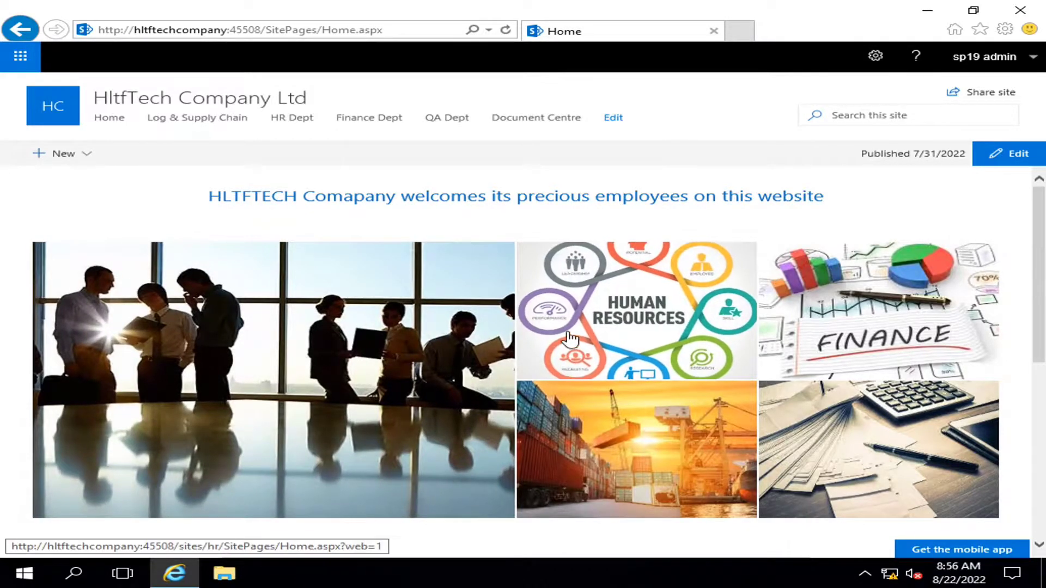
{"action": "scroll", "coordinate": [573, 322], "scroll_direction": "down", "scroll_amount": 5}
{"action": "scroll", "coordinate": [577, 325], "scroll_direction": "up", "scroll_amount": 5}
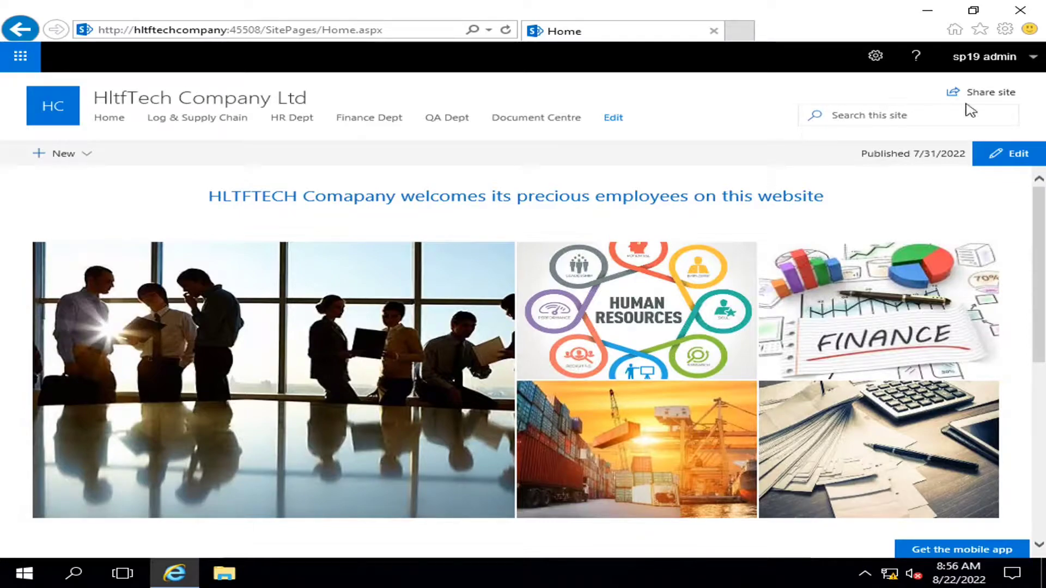
Search the company site for 'causes', review the one presentation found, then go back.
{"action": "left_click", "coordinate": [904, 112]}
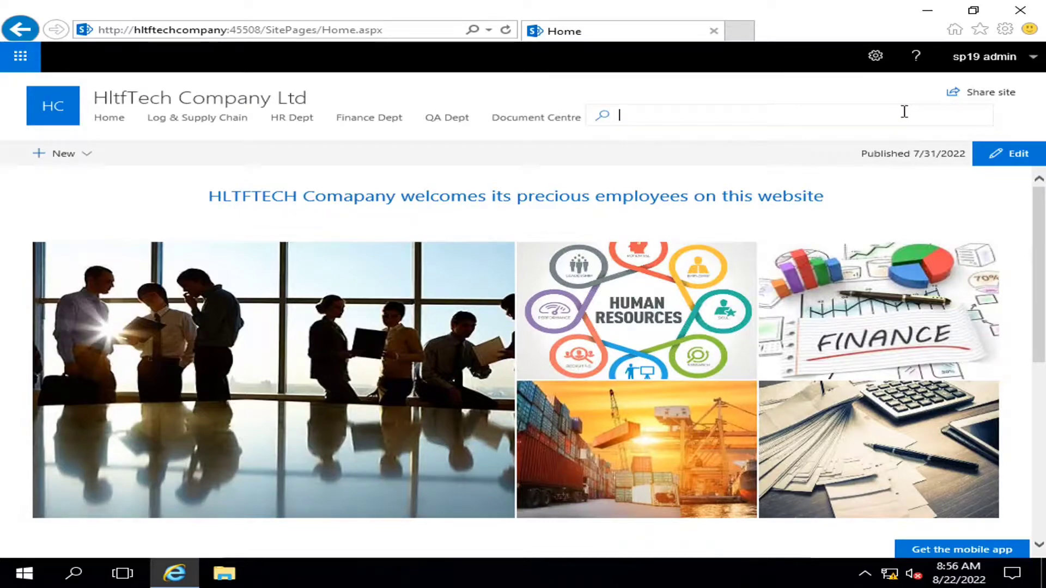
{"action": "type", "text": "ghfgjhg"}
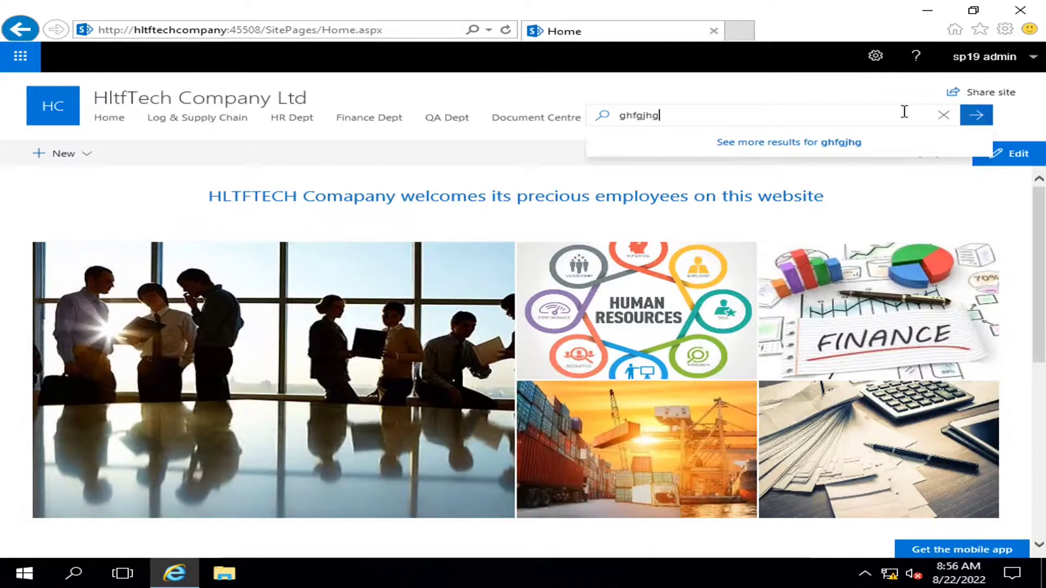
{"action": "key", "text": "BackSpace"}
{"action": "key", "text": "BackSpace"}
{"action": "key", "text": "BackSpace"}
{"action": "key", "text": "BackSpace"}
{"action": "key", "text": "BackSpace"}
{"action": "key", "text": "BackSpace"}
{"action": "key", "text": "BackSpace"}
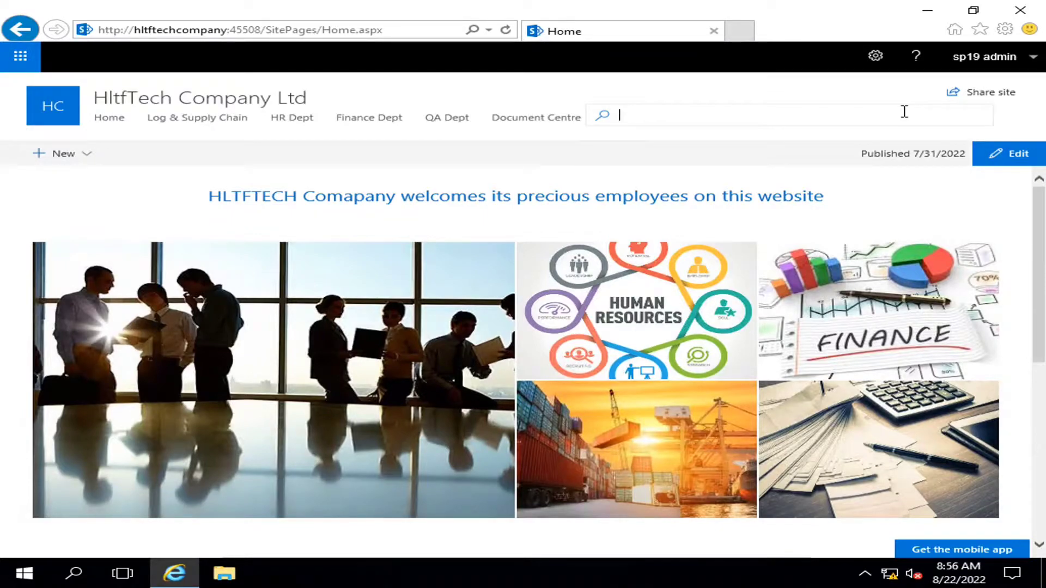
{"action": "type", "text": "causes"}
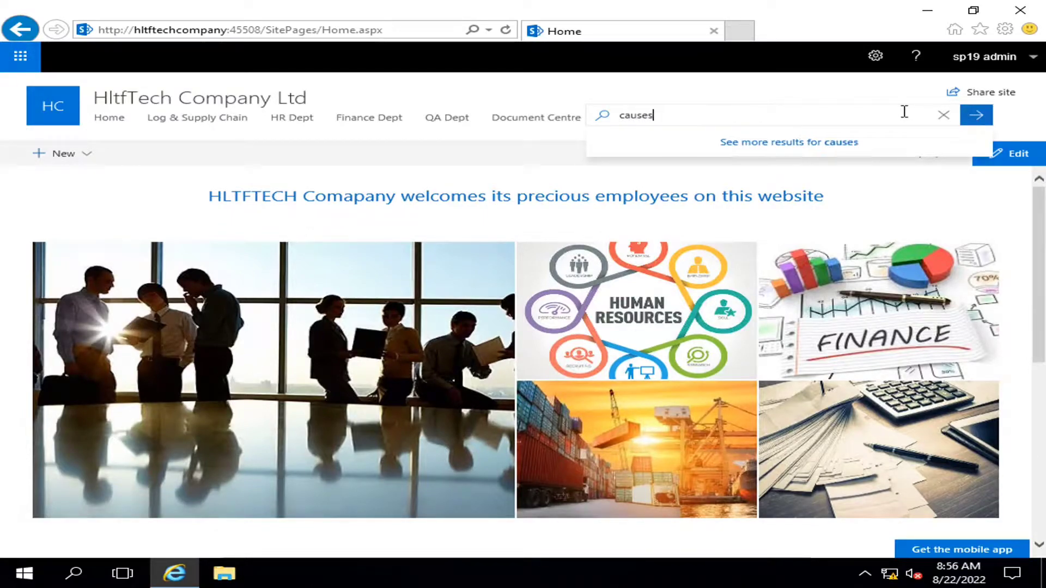
{"action": "key", "text": "Return"}
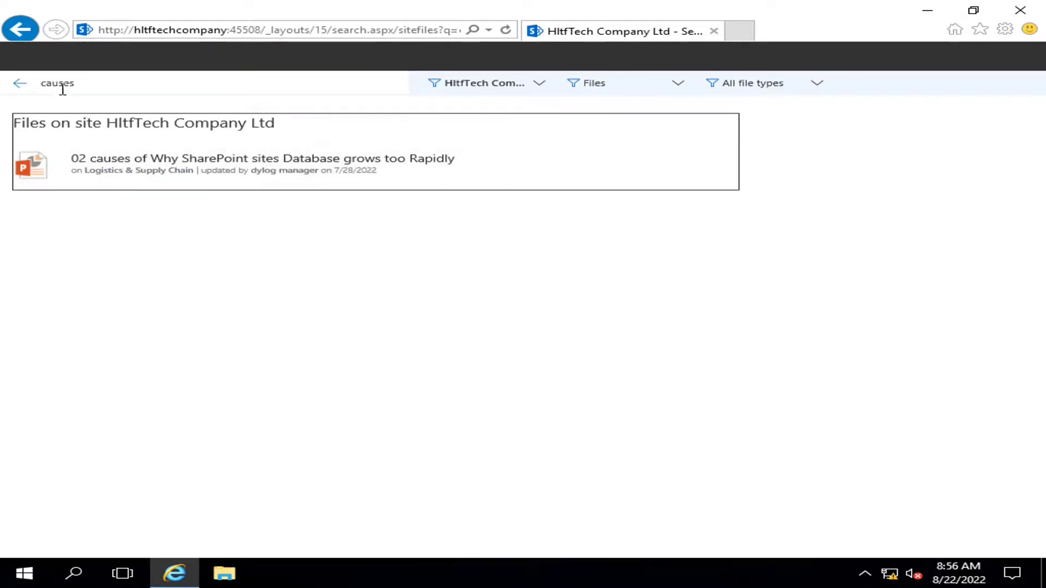
{"action": "left_click", "coordinate": [21, 81]}
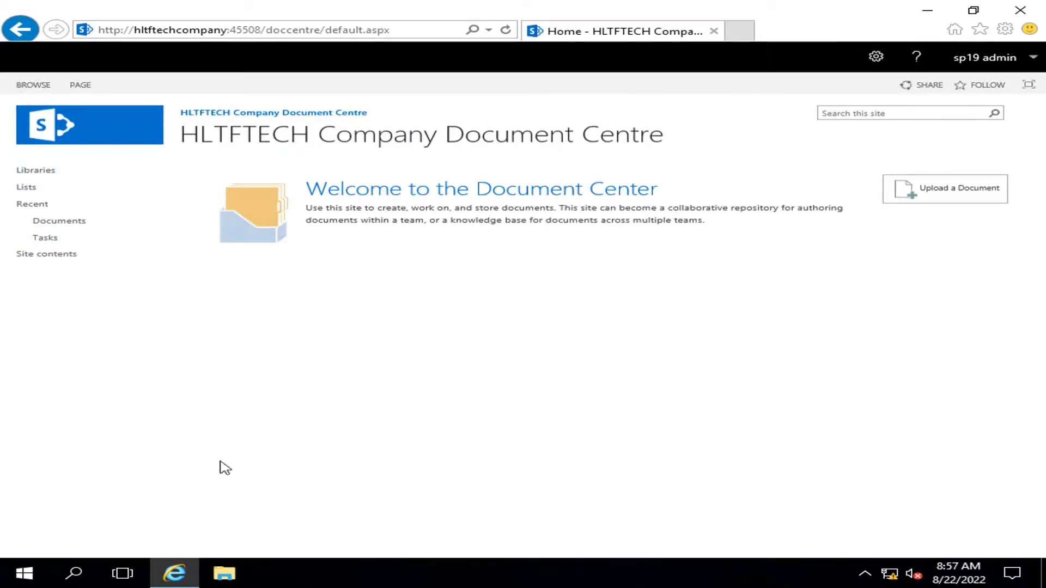
Search the Document Centre for 'causes', which finds nothing, then return to its home page.
{"action": "left_click_drag", "start_coordinate": [42, 255], "coordinate": [163, 283]}
{"action": "left_click", "coordinate": [866, 112]}
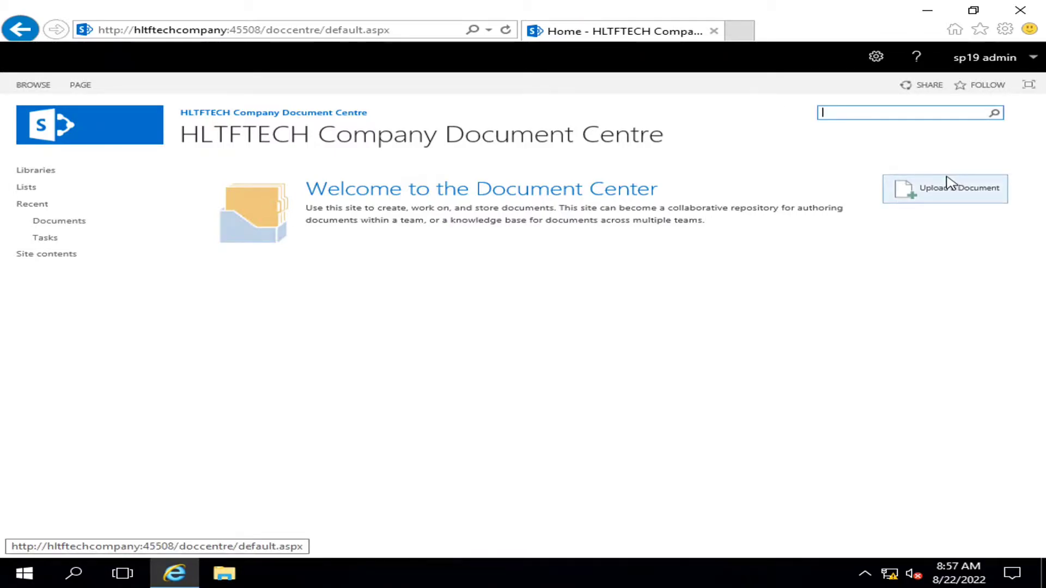
{"action": "type", "text": "causes"}
{"action": "key", "text": "Return"}
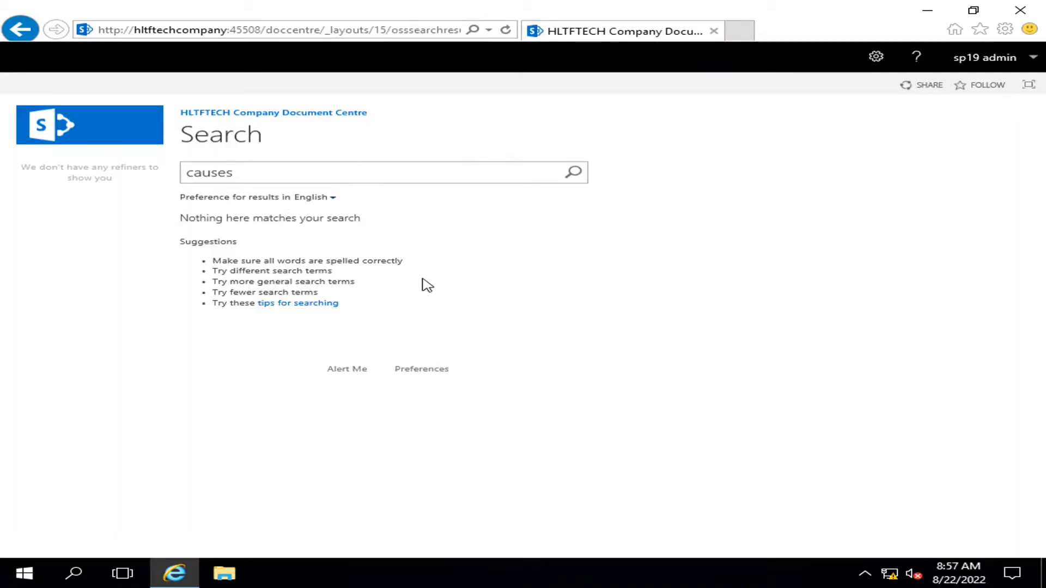
{"action": "left_click", "coordinate": [19, 29]}
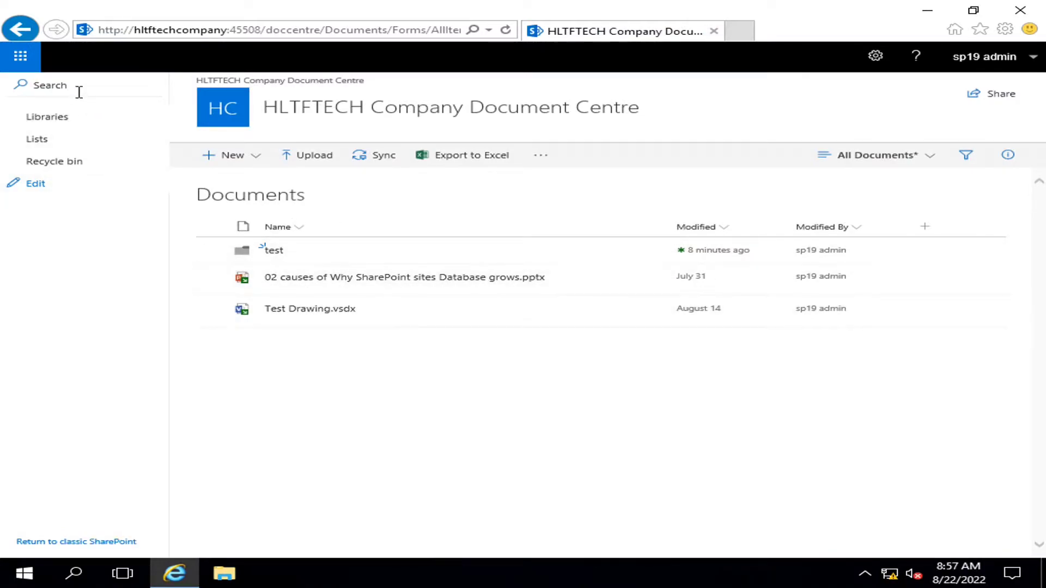
Search the Documents library for 'causes', then clear the empty search.
{"action": "left_click", "coordinate": [48, 85]}
{"action": "type", "text": "causes"}
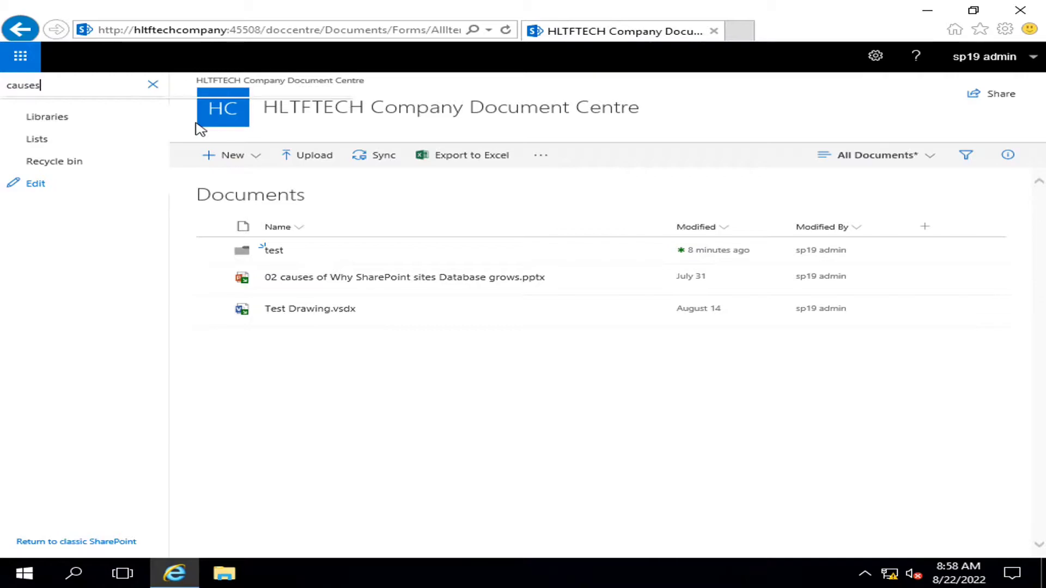
{"action": "key", "text": "Return"}
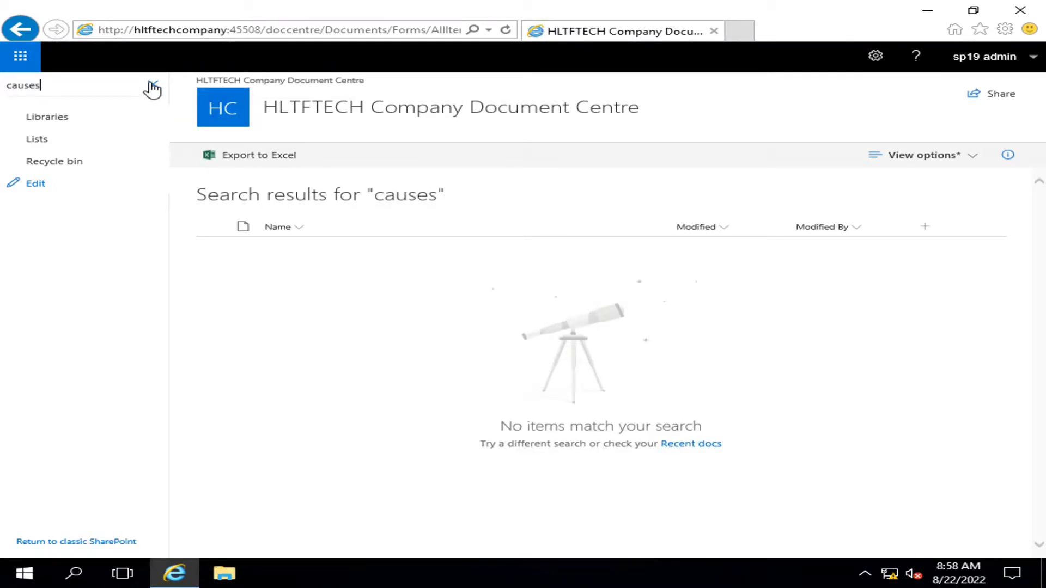
{"action": "left_click", "coordinate": [153, 88]}
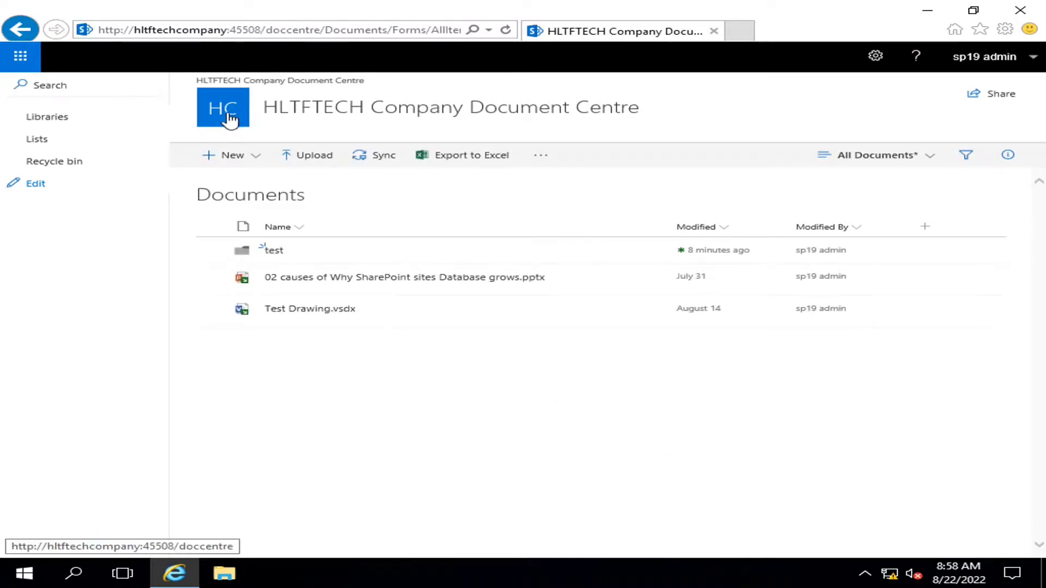
Trim the address back to the site root after :45508 to reopen the company home page.
{"action": "left_click", "coordinate": [267, 31]}
{"action": "left_click_drag", "start_coordinate": [220, 30], "coordinate": [506, 30]}
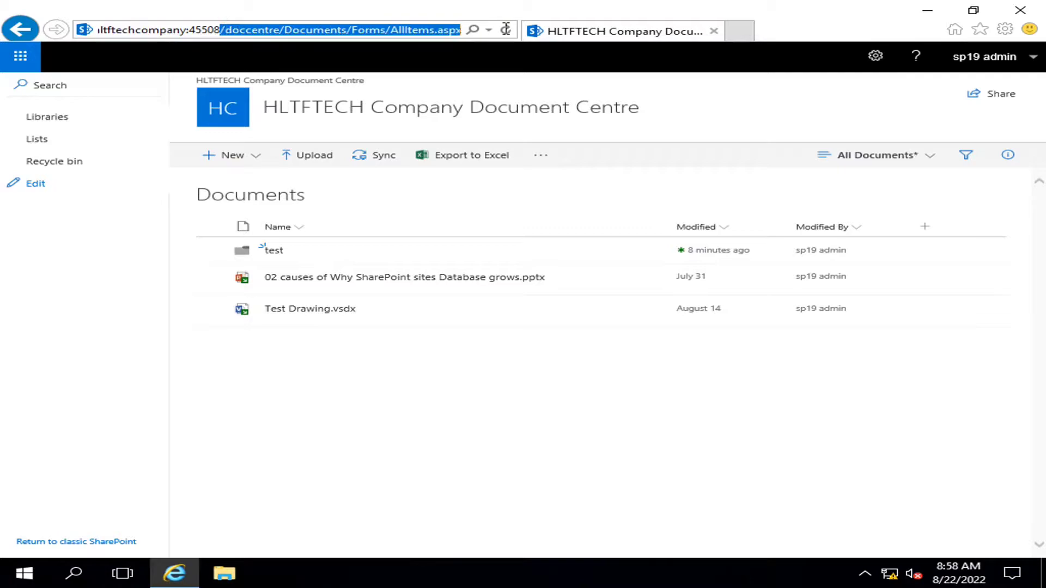
{"action": "left_click", "coordinate": [489, 29]}
{"action": "key", "text": "Delete"}
{"action": "key", "text": "Return"}
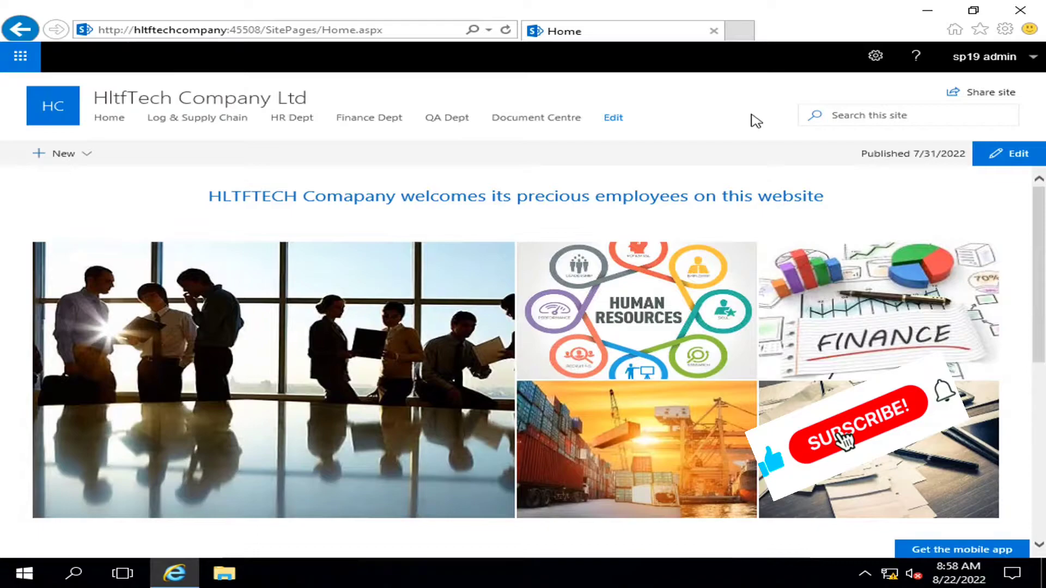
{"action": "left_click", "coordinate": [833, 109]}
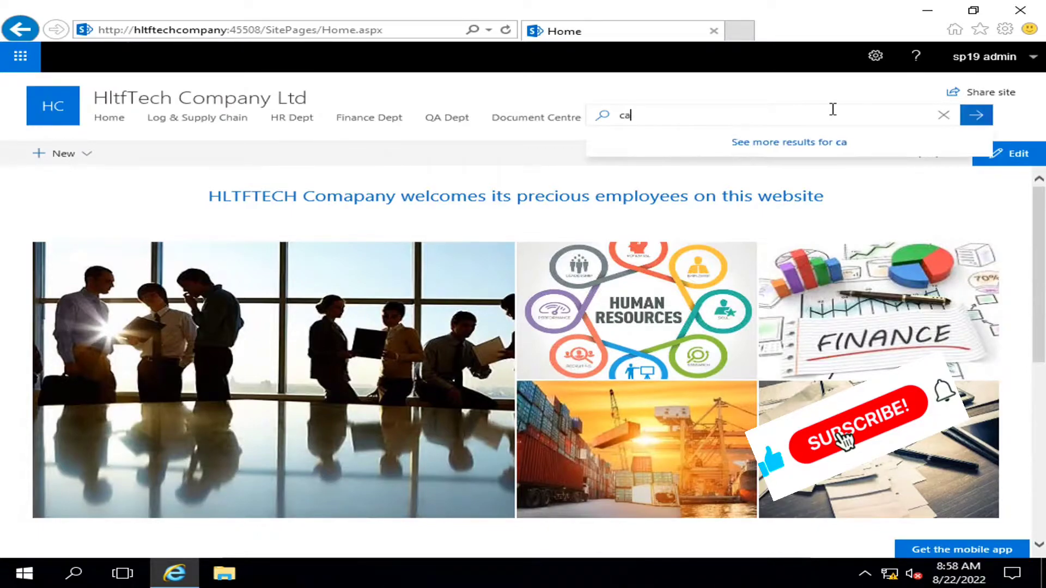
{"action": "type", "text": "uses"}
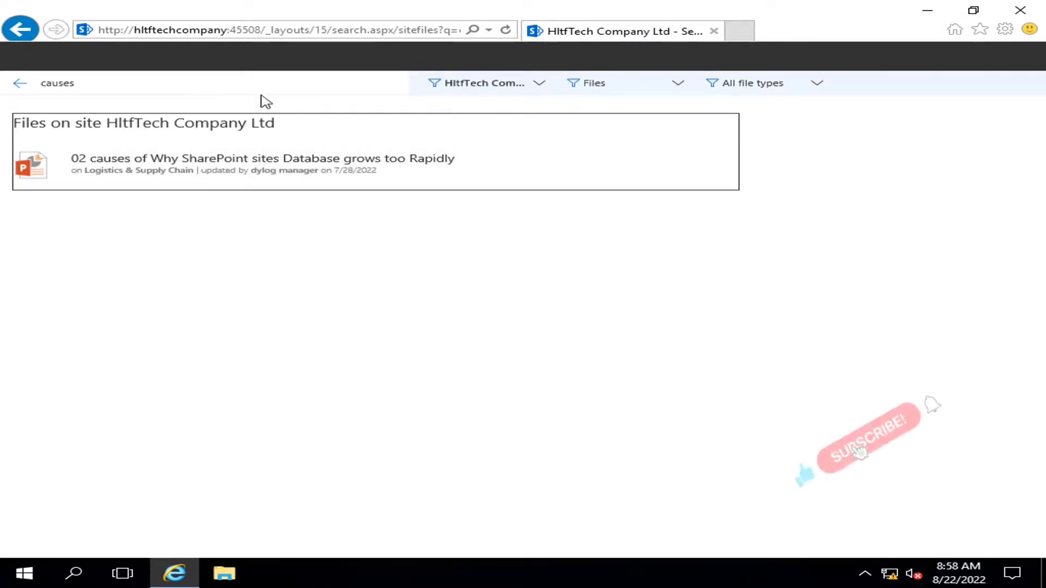
{"action": "left_click", "coordinate": [542, 86]}
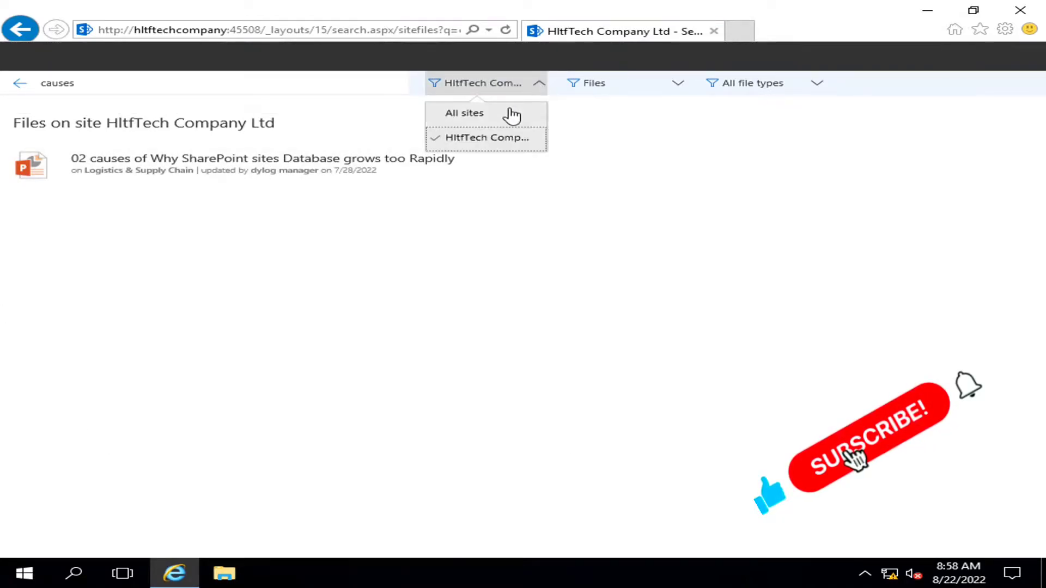
{"action": "left_click", "coordinate": [659, 87]}
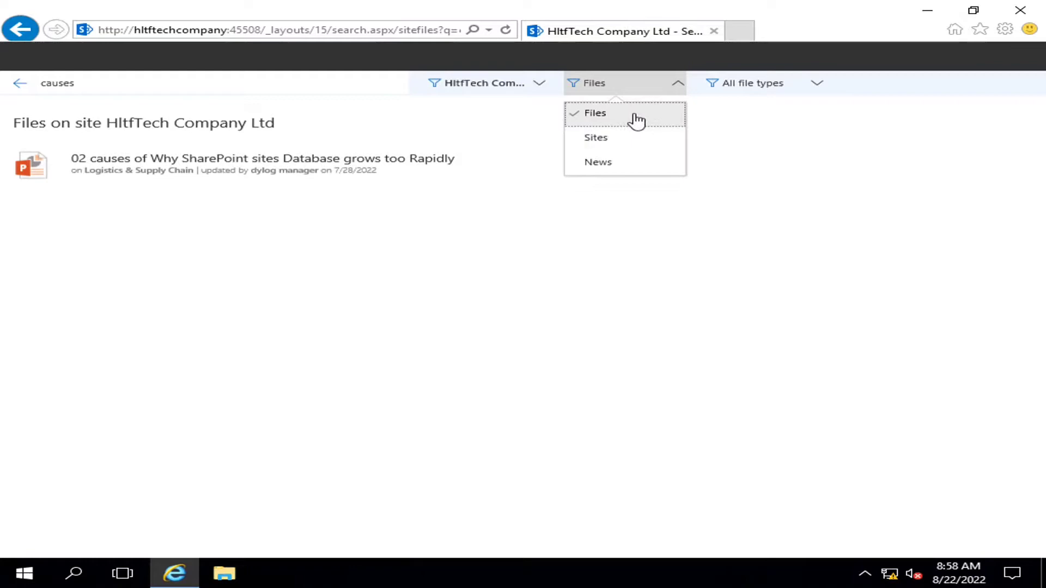
{"action": "left_click", "coordinate": [796, 89]}
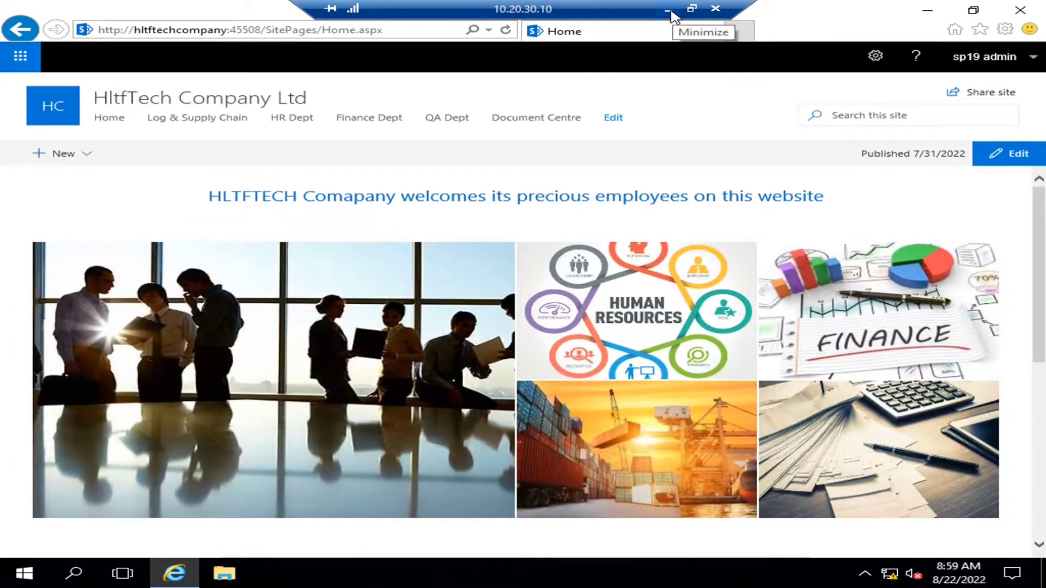
Switch to the Central Administration server session and go to Application Management.
{"action": "left_click", "coordinate": [668, 10]}
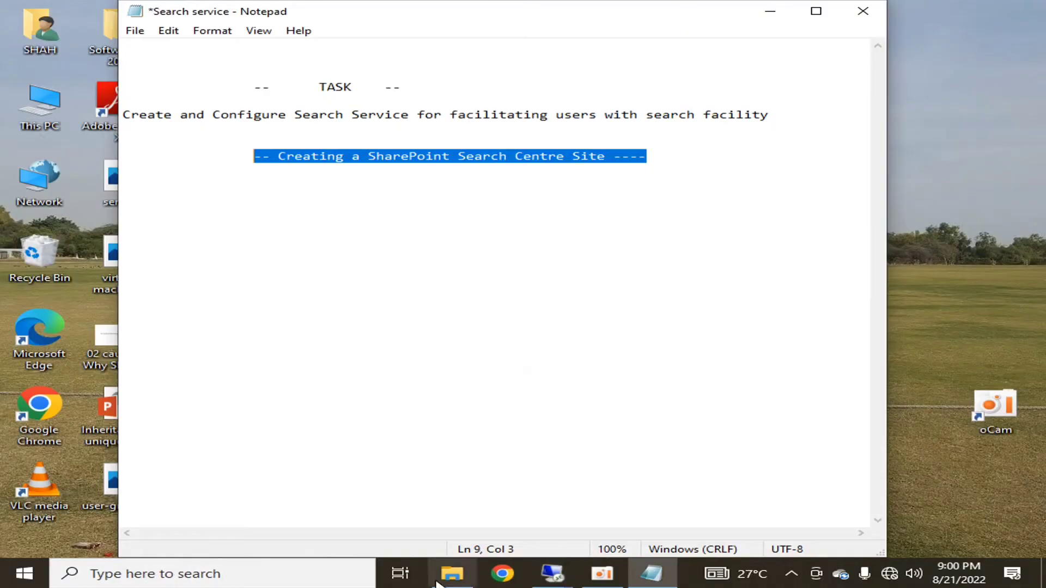
{"action": "mouse_move", "coordinate": [552, 574]}
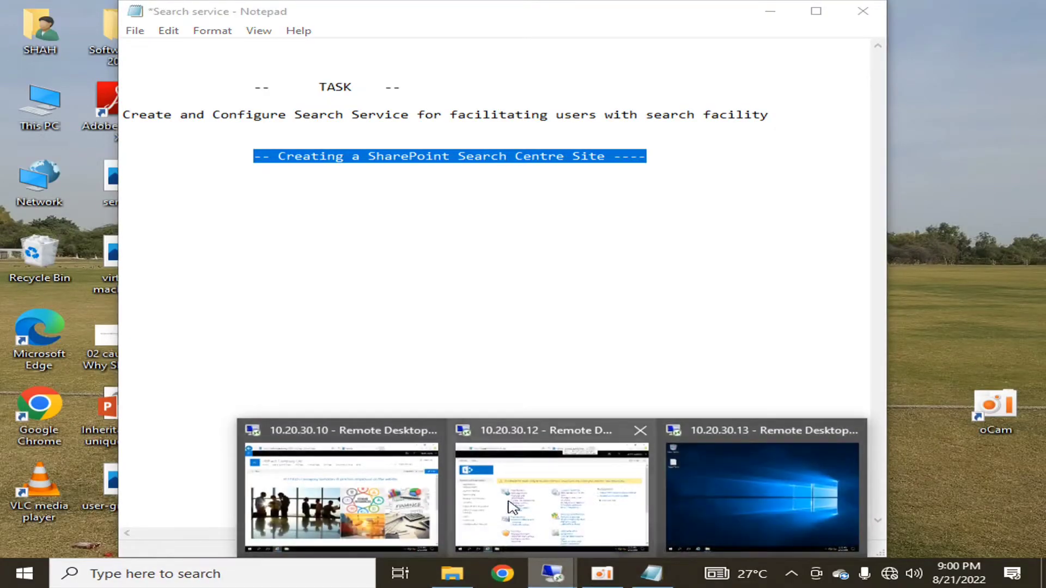
{"action": "left_click", "coordinate": [550, 494]}
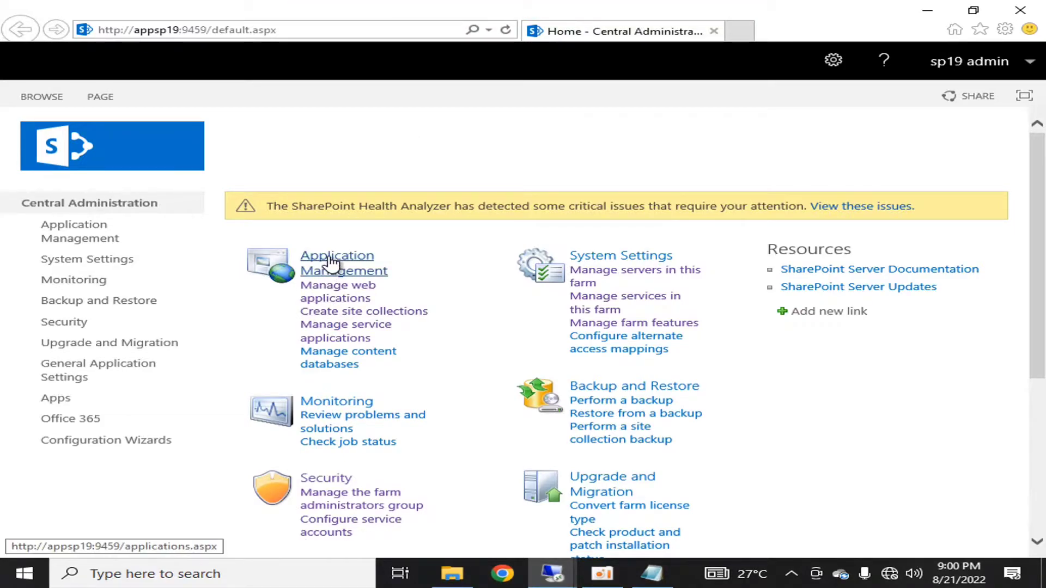
{"action": "left_click", "coordinate": [329, 270]}
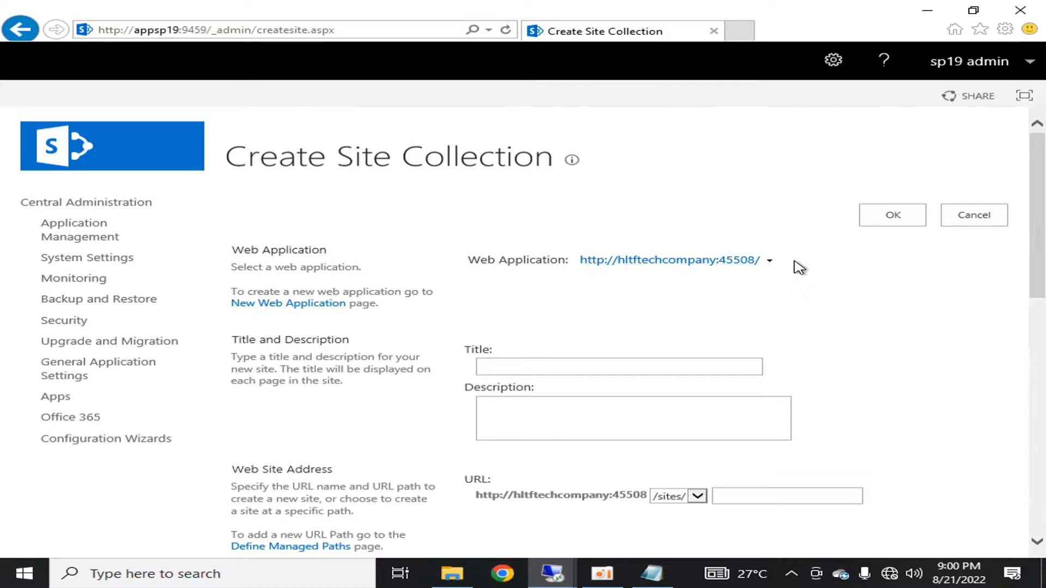
Title the site collection 'HltfTech Search Centre' with URL /sites/searchcentre and list Enterprise templates.
{"action": "scroll", "coordinate": [796, 268], "scroll_direction": "down", "scroll_amount": 3}
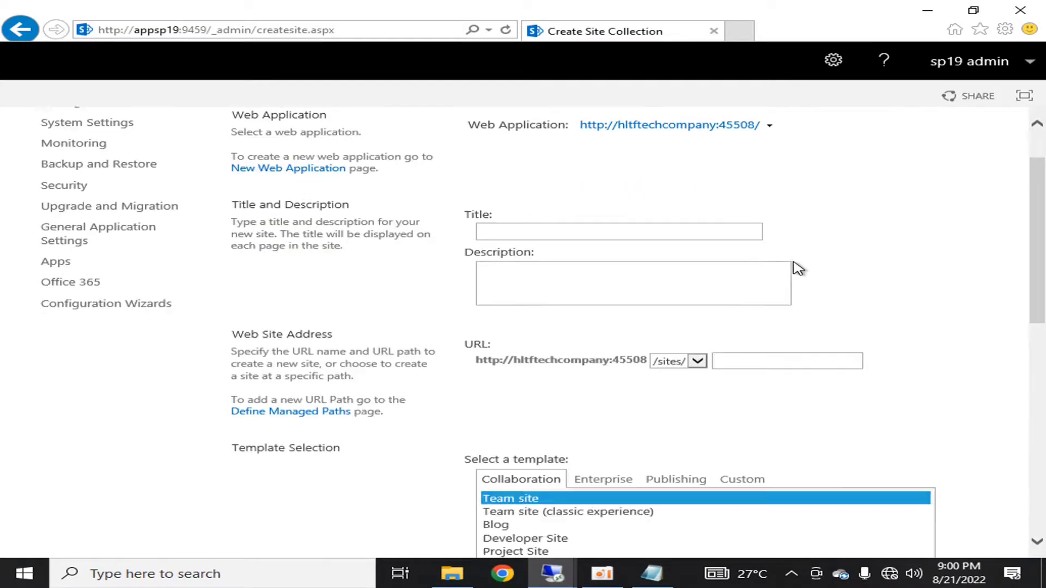
{"action": "left_click", "coordinate": [607, 231]}
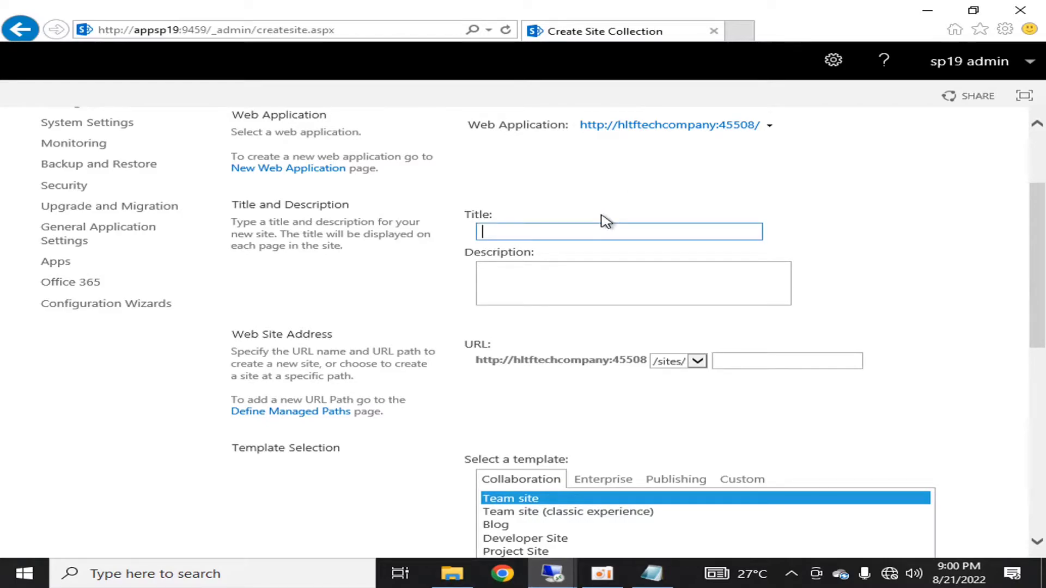
{"action": "type", "text": "HltfTech Sea"}
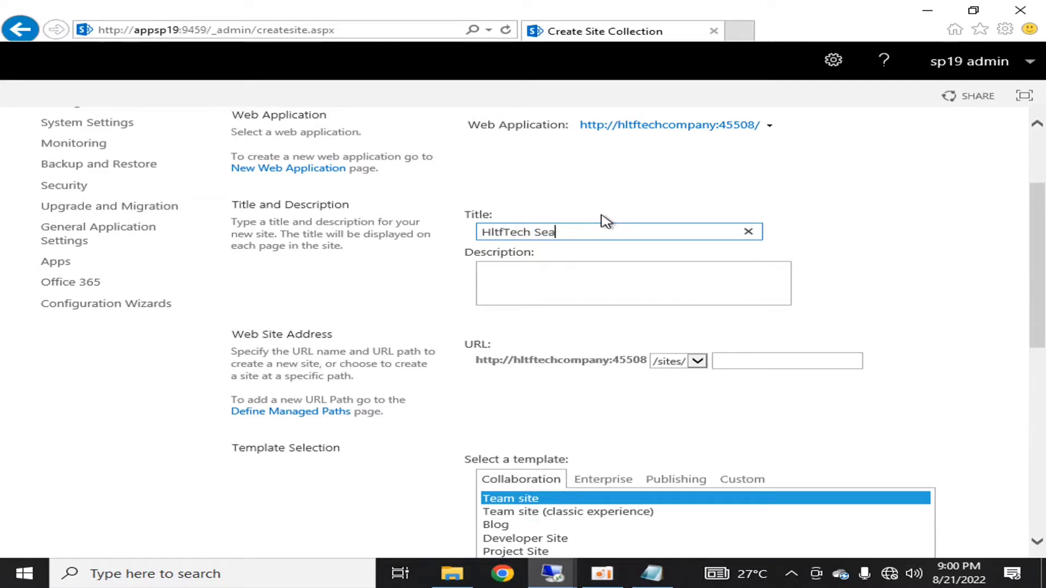
{"action": "type", "text": "rch Centre"}
{"action": "left_click", "coordinate": [764, 355]}
{"action": "type", "text": "se"}
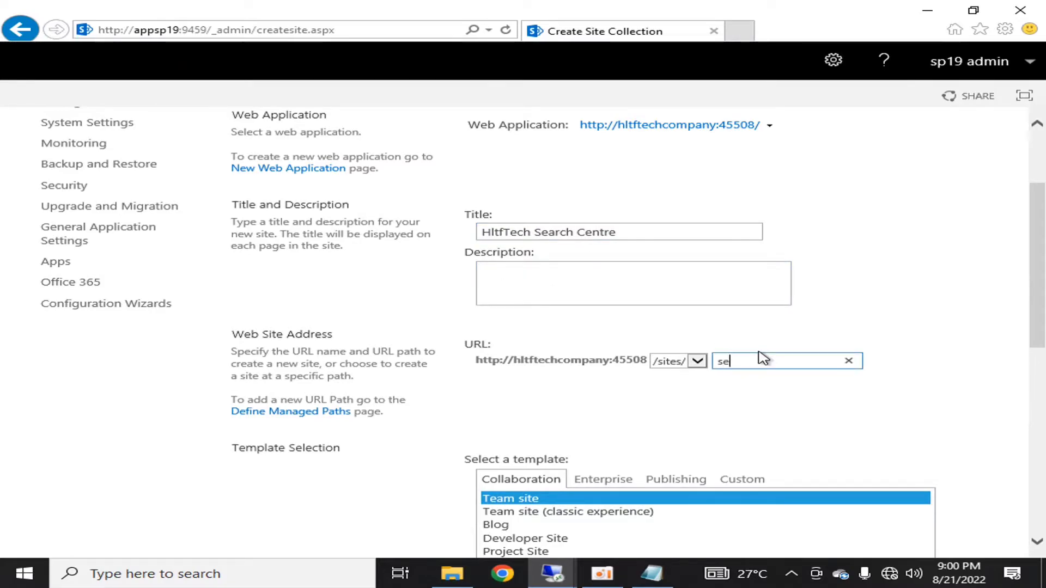
{"action": "type", "text": "archcentre"}
{"action": "scroll", "coordinate": [841, 244], "scroll_direction": "down", "scroll_amount": 3}
{"action": "scroll", "coordinate": [900, 333], "scroll_direction": "down", "scroll_amount": 1}
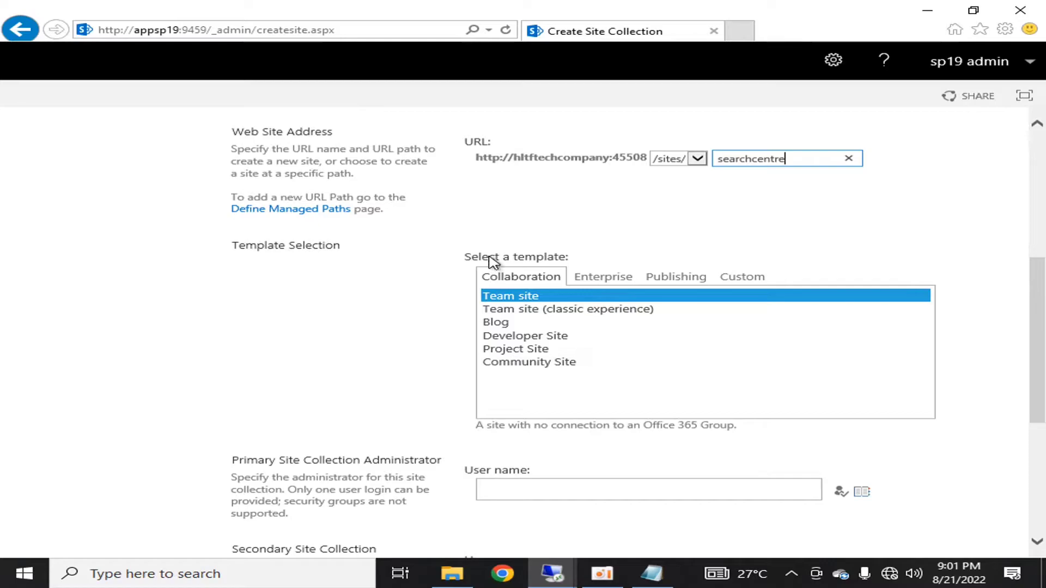
{"action": "left_click", "coordinate": [586, 277]}
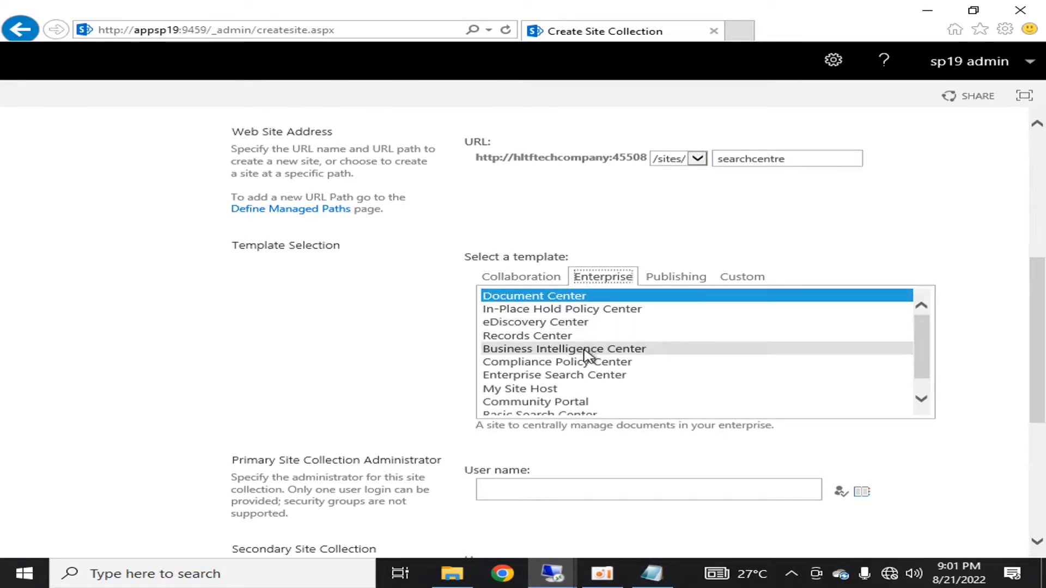
Pick Enterprise Search Center from the Enterprise template list.
{"action": "scroll", "coordinate": [599, 356], "scroll_direction": "down", "scroll_amount": 1}
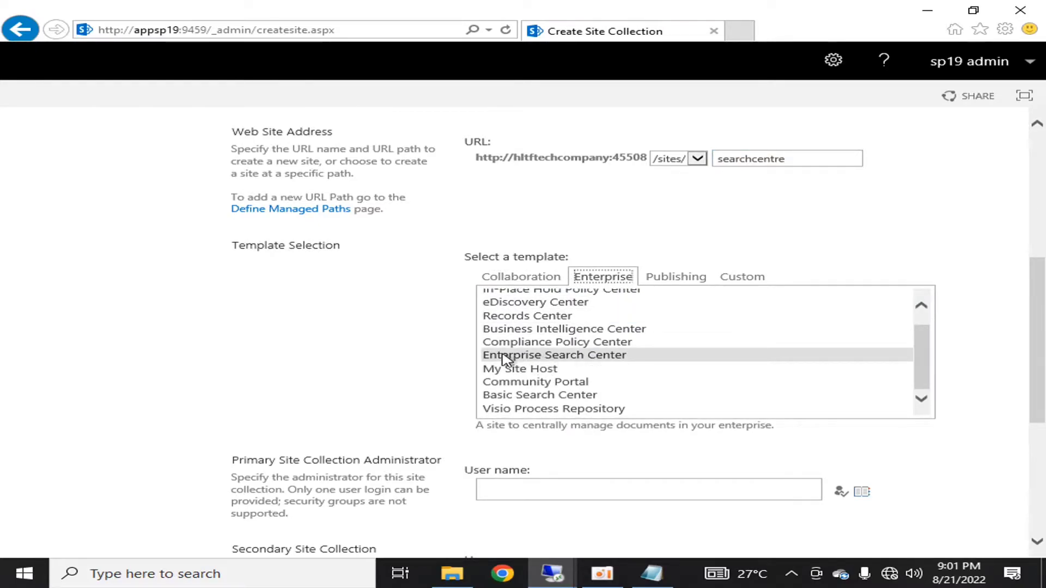
{"action": "left_click", "coordinate": [569, 357]}
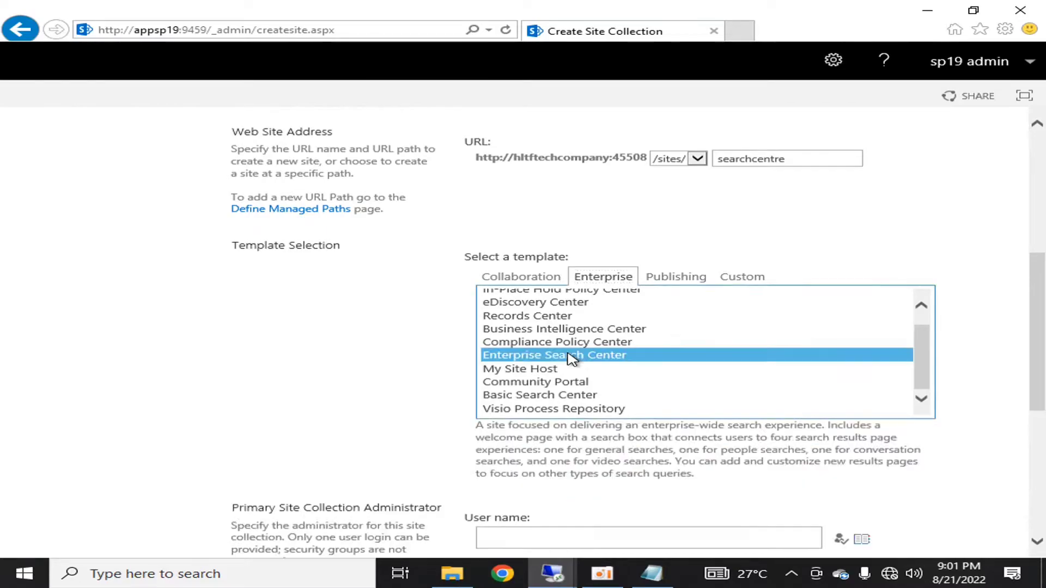
{"action": "scroll", "coordinate": [759, 186], "scroll_direction": "down", "scroll_amount": 1}
{"action": "scroll", "coordinate": [759, 187], "scroll_direction": "down", "scroll_amount": 1}
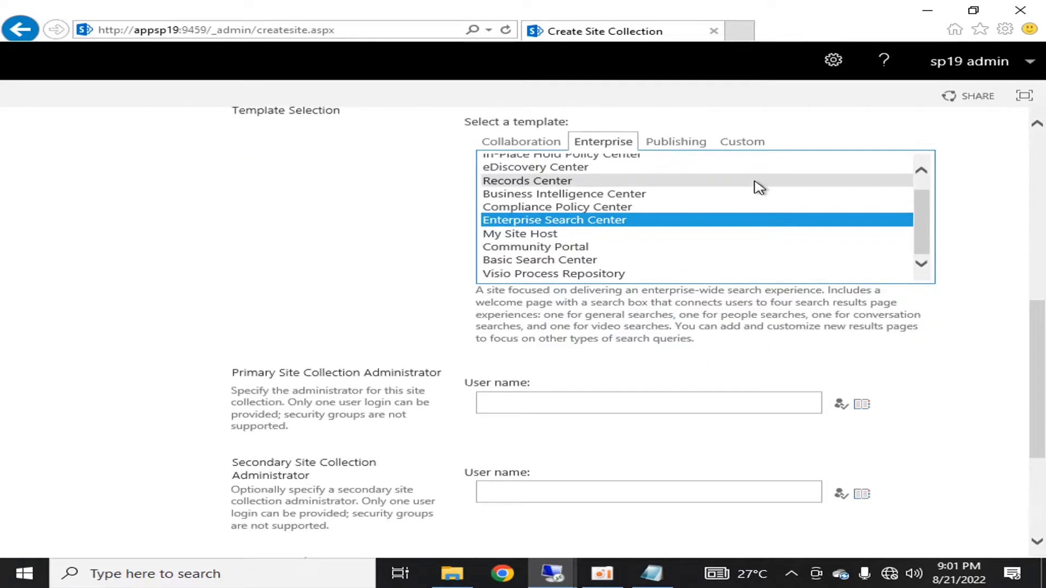
{"action": "left_click_drag", "start_coordinate": [692, 339], "coordinate": [477, 290]}
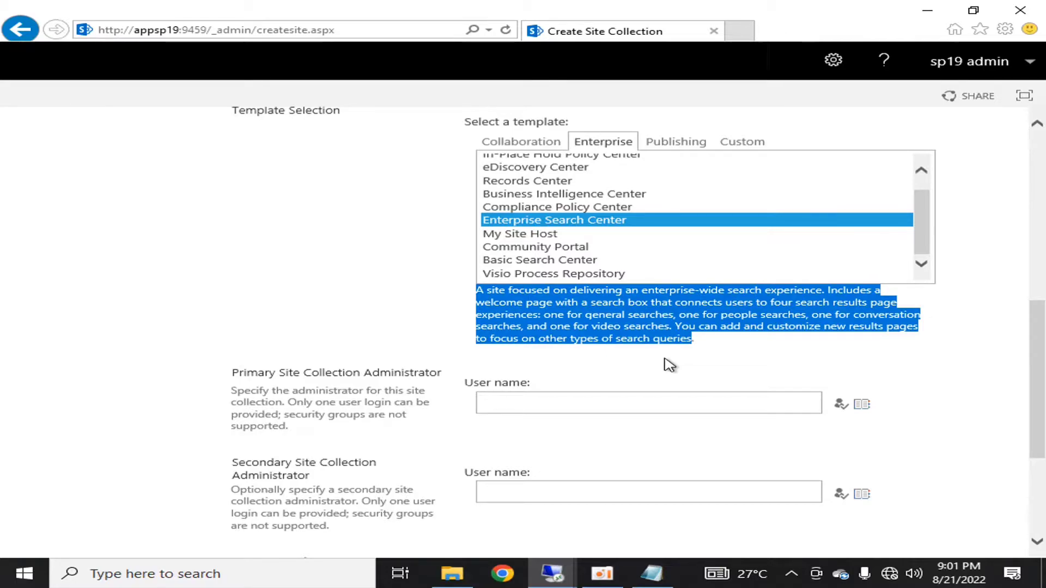
Make sp19adm primary and 'sp19 farm' secondary administrator, then create the site collection.
{"action": "left_click", "coordinate": [628, 404]}
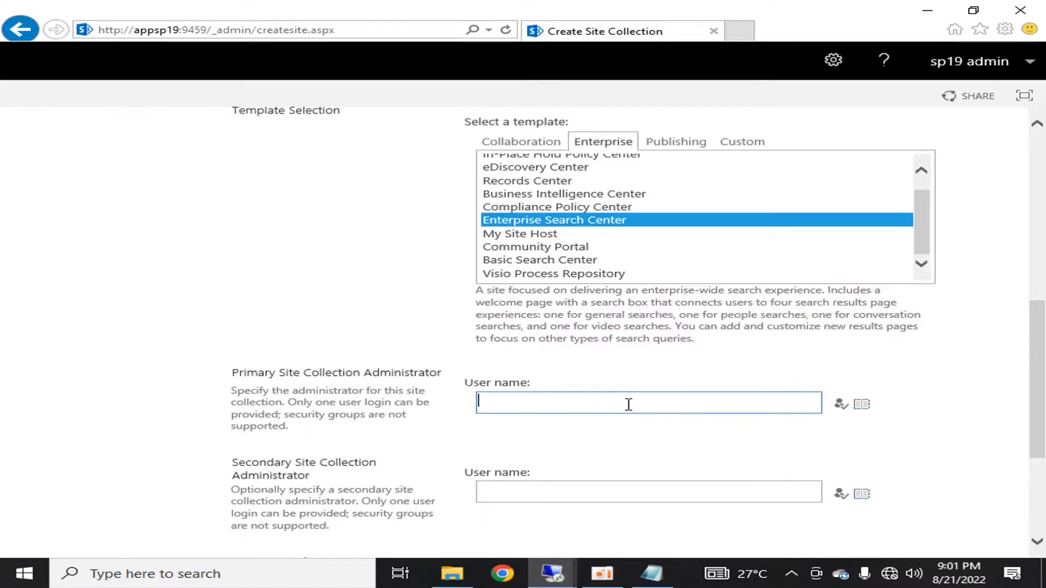
{"action": "type", "text": "sp1"}
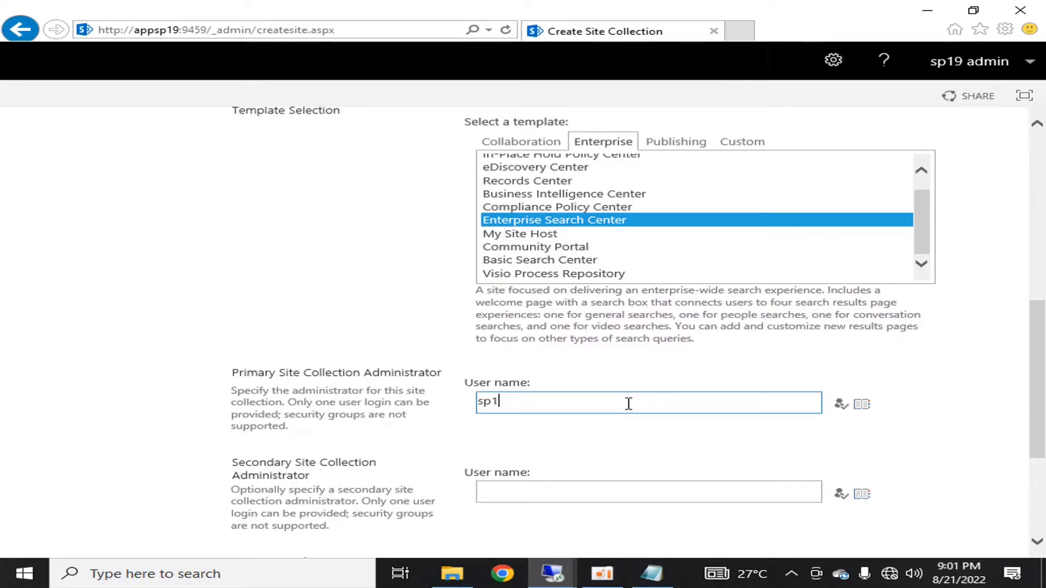
{"action": "type", "text": "9admin"}
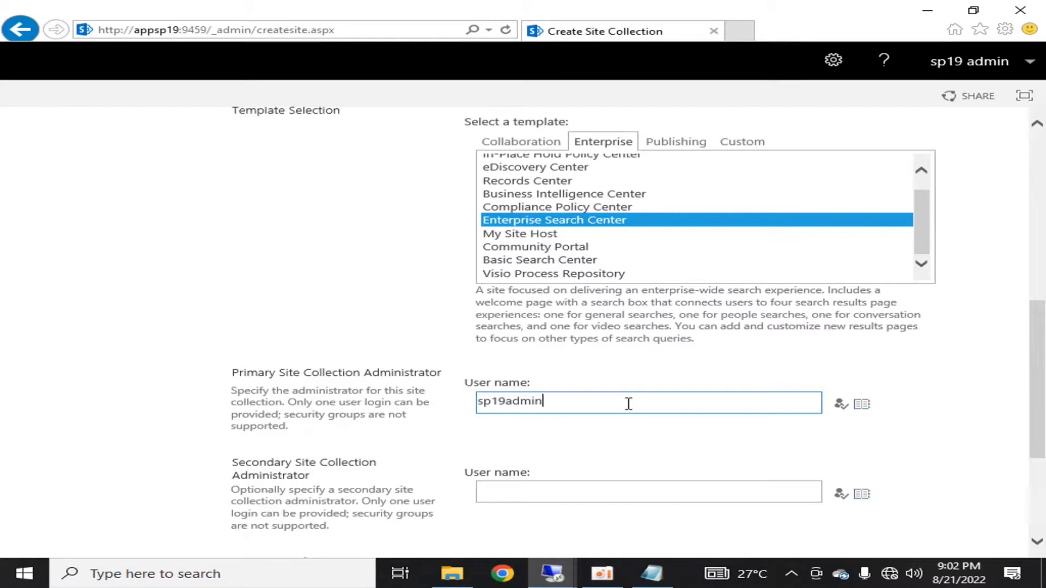
{"action": "key", "text": "ctrl+k"}
{"action": "key", "text": "Tab"}
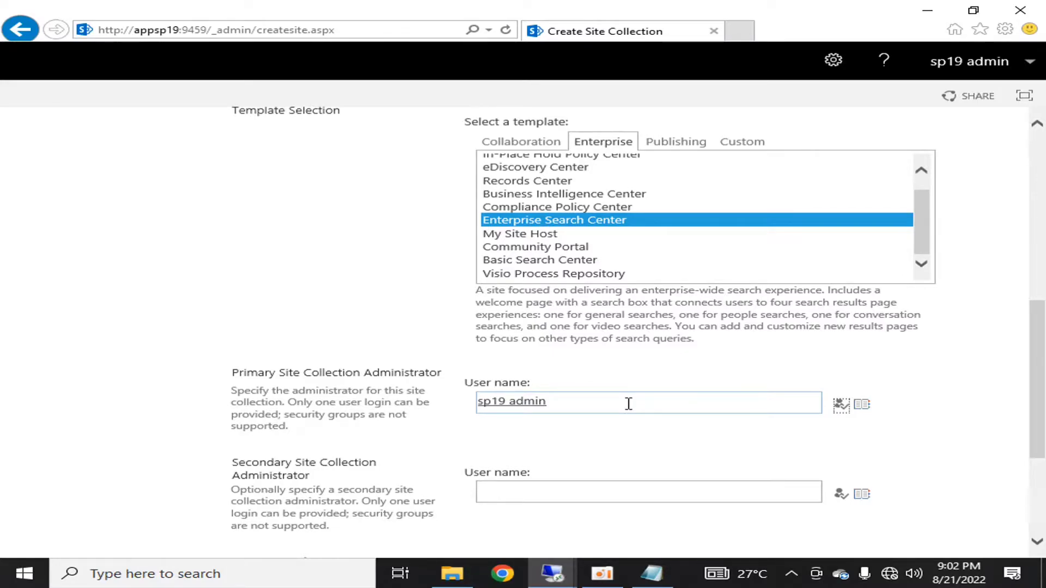
{"action": "left_click", "coordinate": [567, 491]}
{"action": "type", "text": "s"}
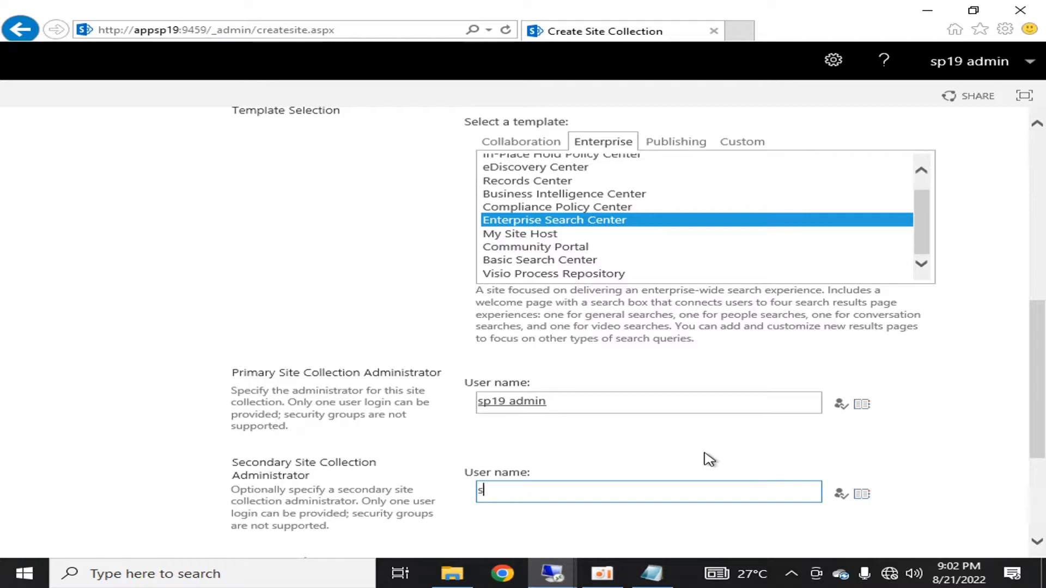
{"action": "type", "text": "p19 farm"}
{"action": "scroll", "coordinate": [685, 402], "scroll_direction": "down", "scroll_amount": 4}
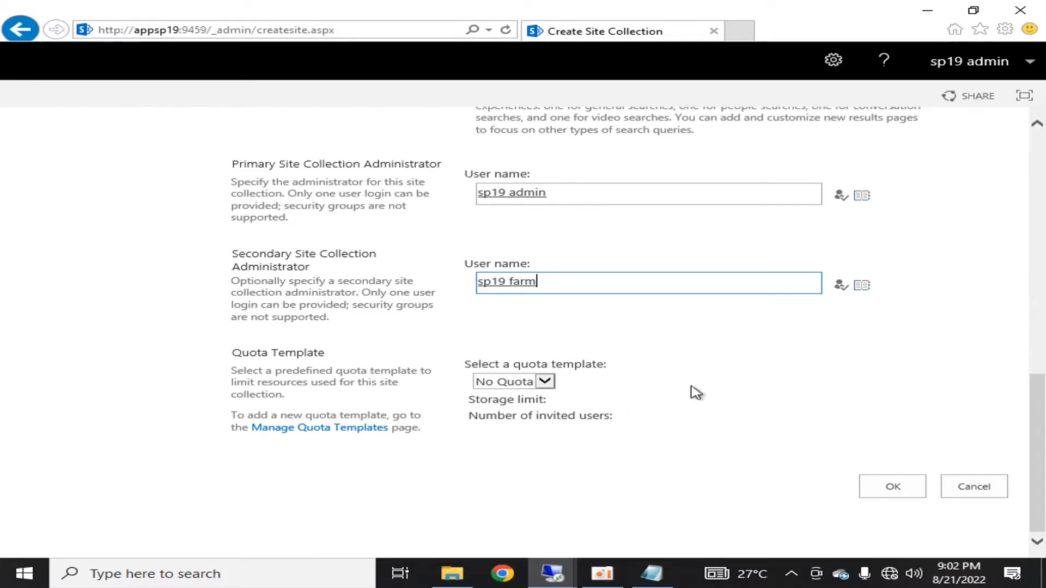
{"action": "left_click", "coordinate": [873, 486]}
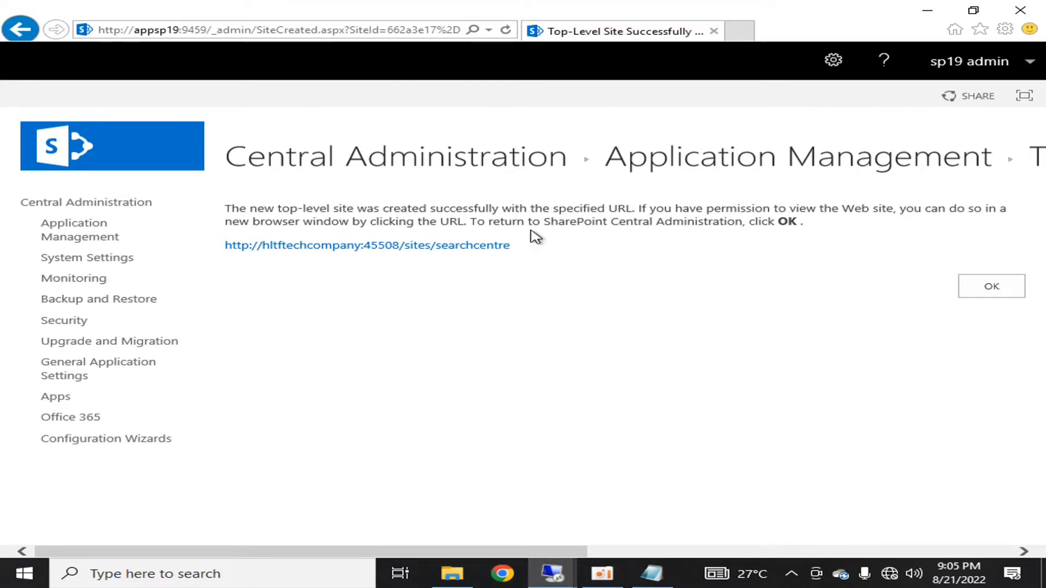
Copy the new search centre site's URL and acknowledge the creation confirmation.
{"action": "left_click_drag", "start_coordinate": [469, 552], "coordinate": [506, 552]}
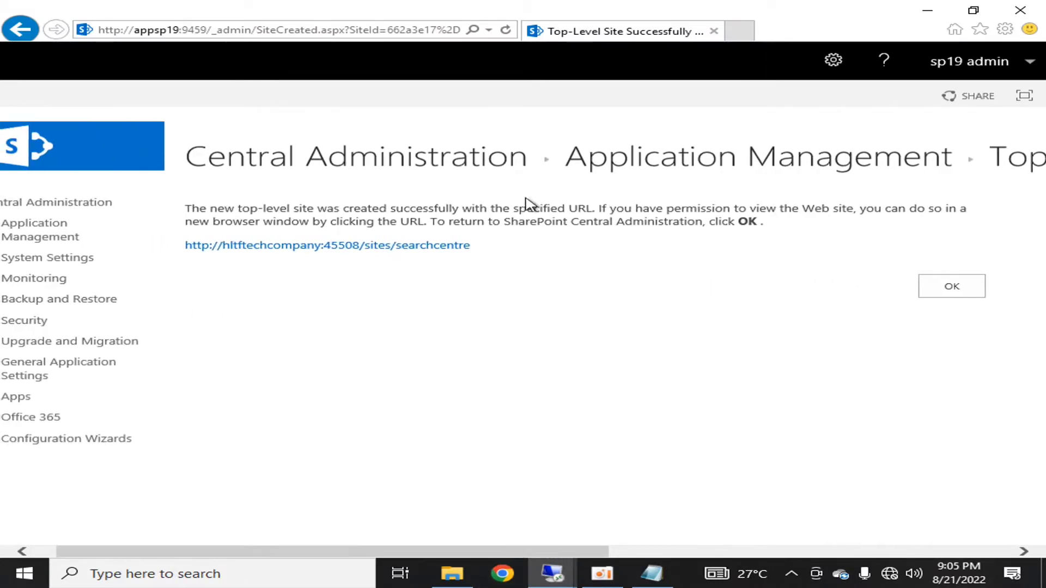
{"action": "left_click_drag", "start_coordinate": [509, 254], "coordinate": [201, 252]}
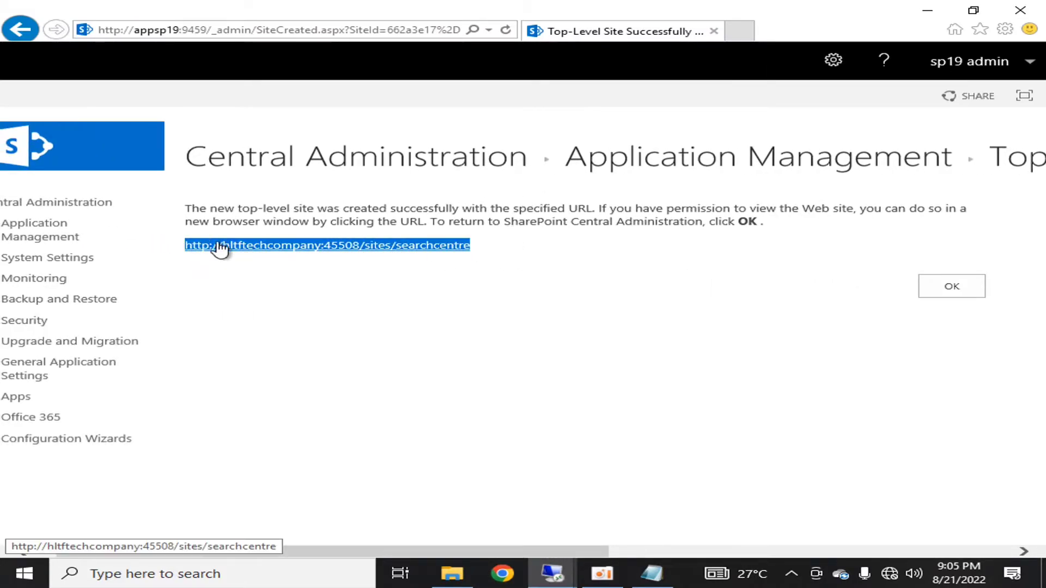
{"action": "right_click", "coordinate": [229, 246]}
{"action": "left_click", "coordinate": [292, 365]}
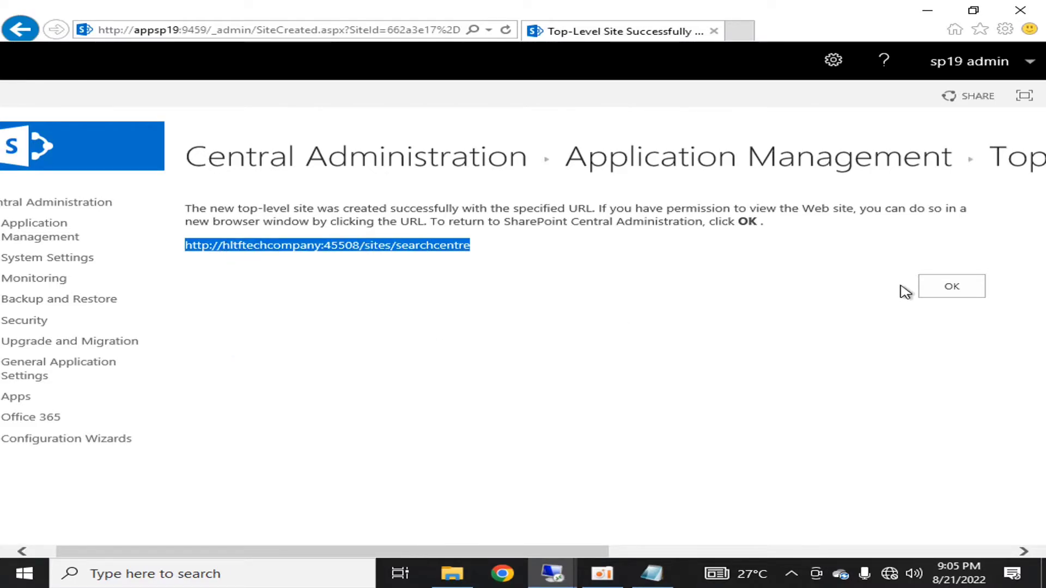
{"action": "left_click", "coordinate": [933, 287]}
Switch to the 10.20.30.10 session showing the SharePoint home page.
{"action": "left_click", "coordinate": [678, 12]}
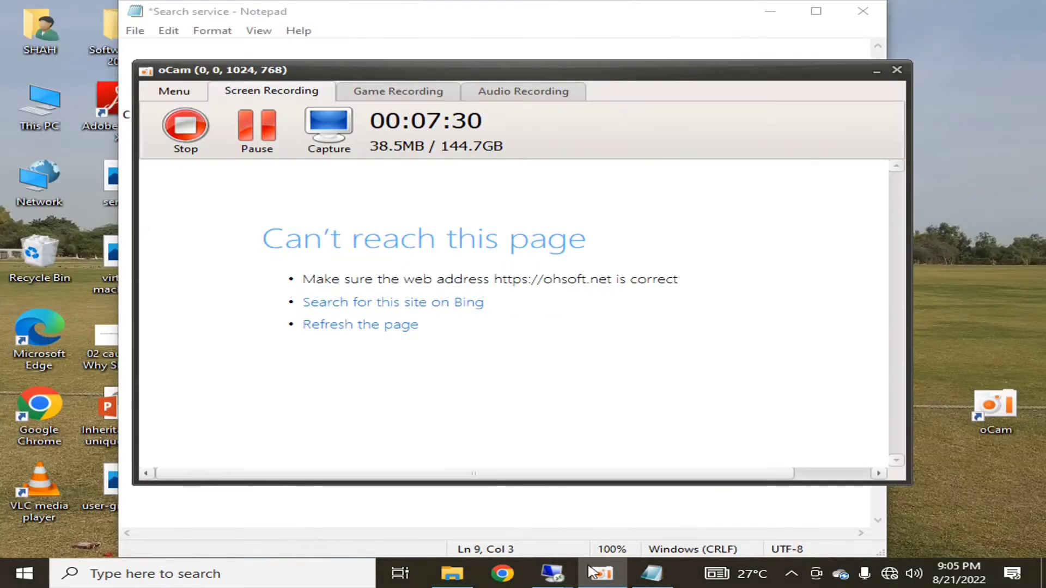
{"action": "mouse_move", "coordinate": [552, 573]}
{"action": "left_click", "coordinate": [349, 501]}
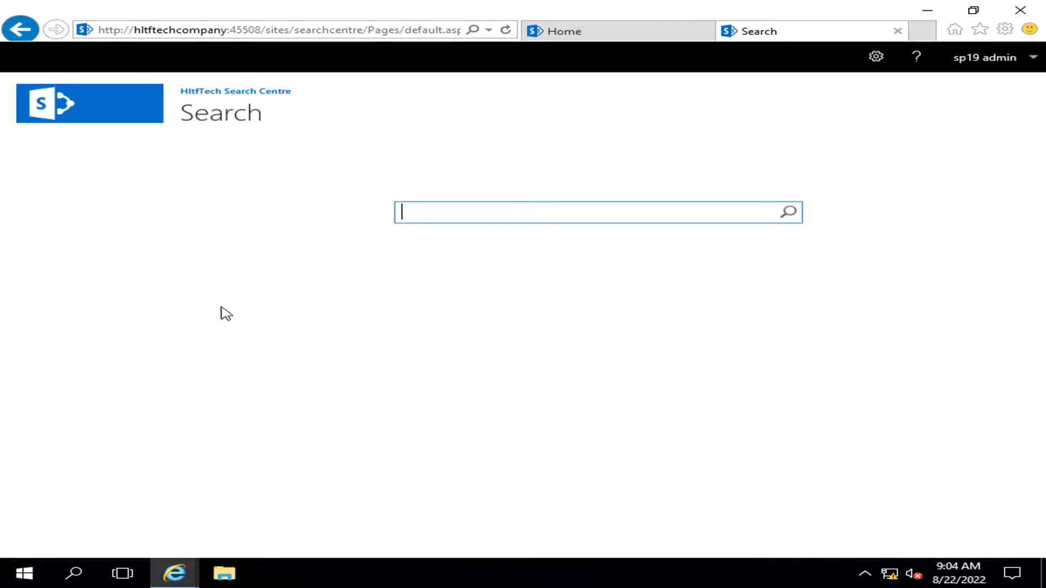
Edit and check in the Search Centre page as a draft, then start typing 'causes' in the search box.
{"action": "left_click", "coordinate": [881, 64]}
{"action": "left_click", "coordinate": [811, 137]}
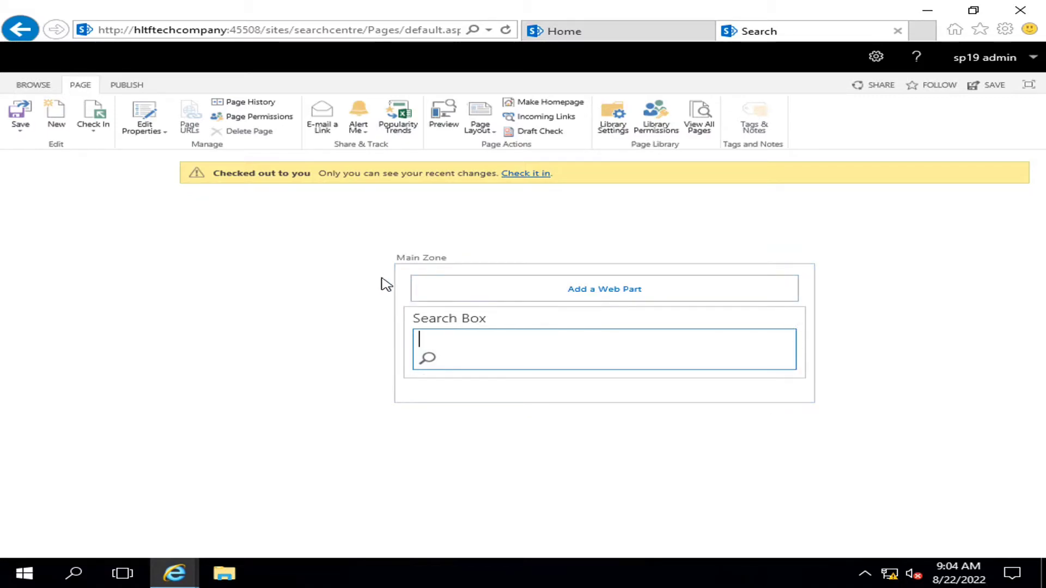
{"action": "left_click", "coordinate": [6, 112]}
{"action": "left_click", "coordinate": [515, 153]}
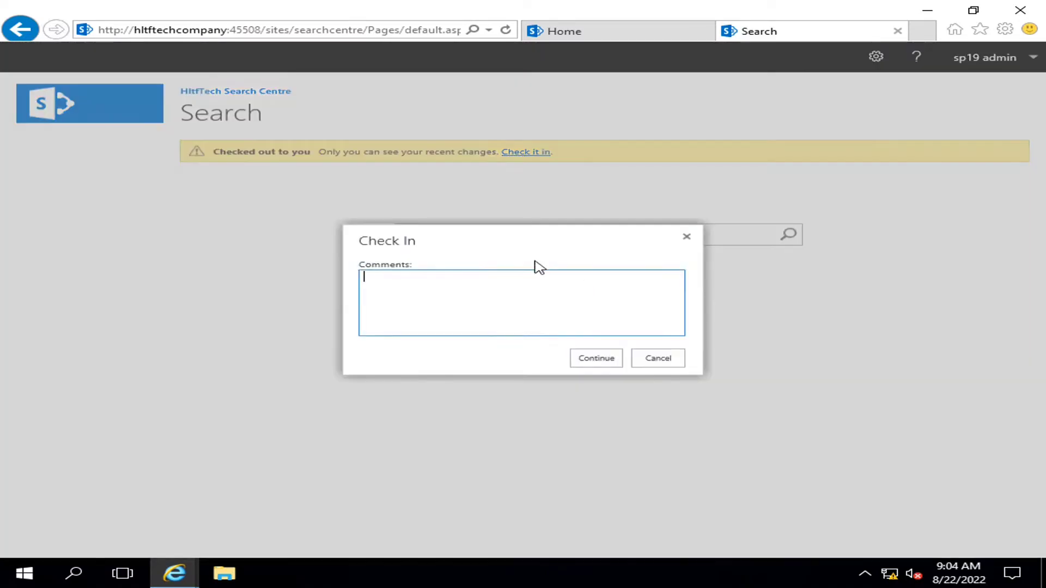
{"action": "left_click", "coordinate": [595, 359]}
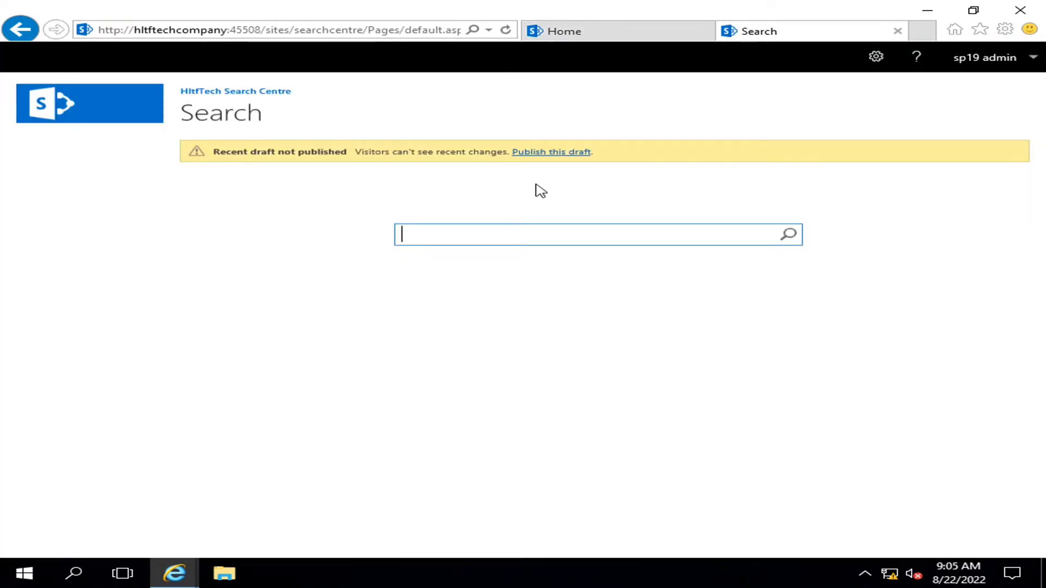
{"action": "type", "text": "causes"}
Search the Search Centre for 'causes' and compare its single result with the site files search tab.
{"action": "key", "text": "Return"}
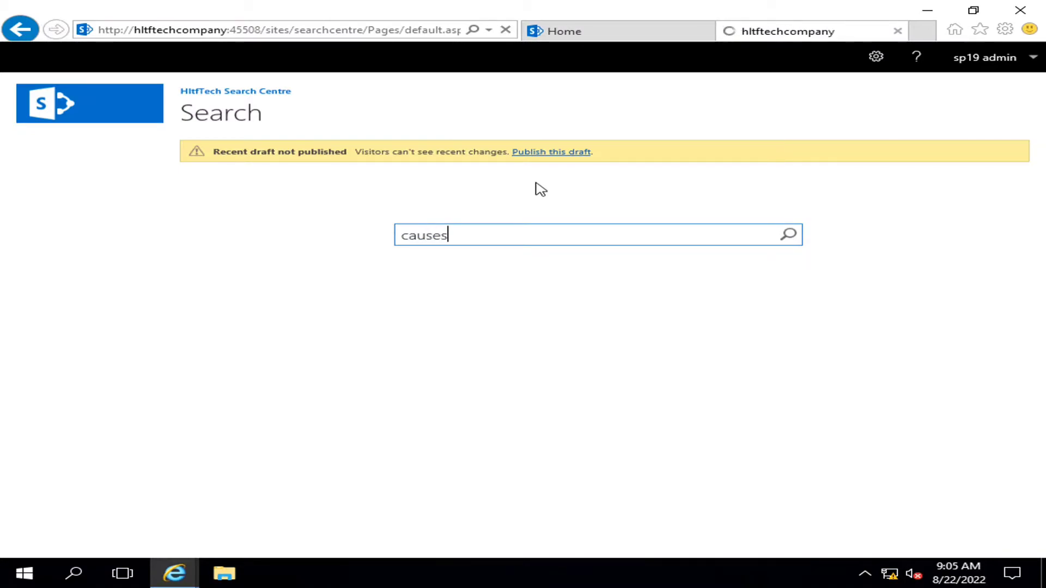
{"action": "mouse_move", "coordinate": [534, 181]}
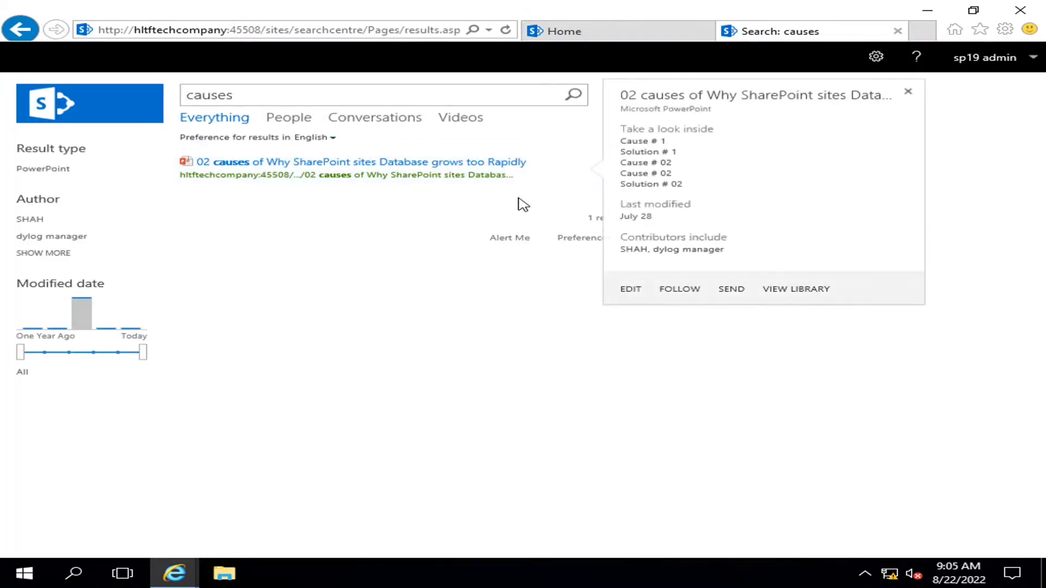
{"action": "key", "text": "ctrl+Tab"}
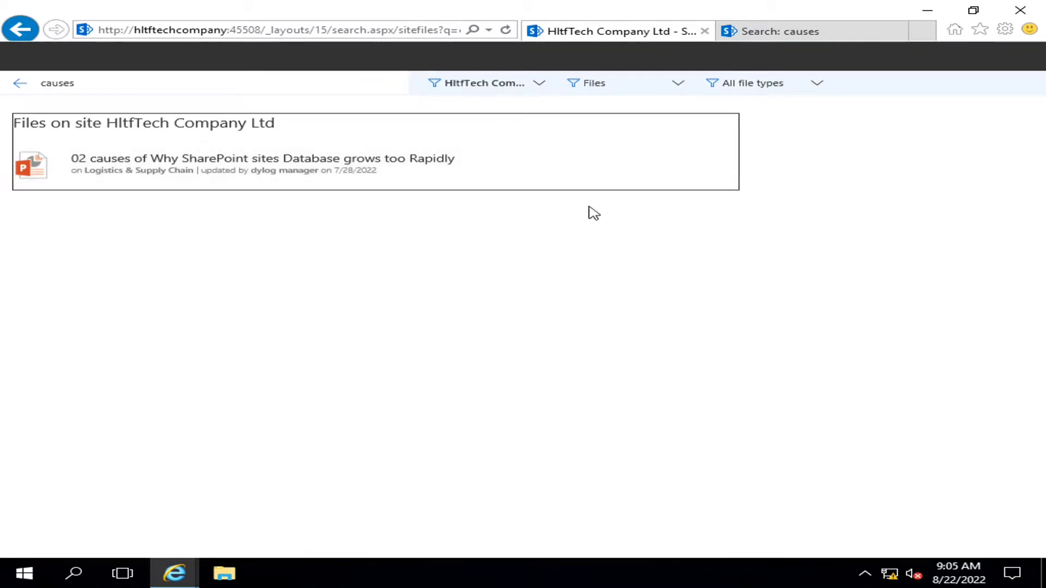
{"action": "left_click", "coordinate": [785, 36]}
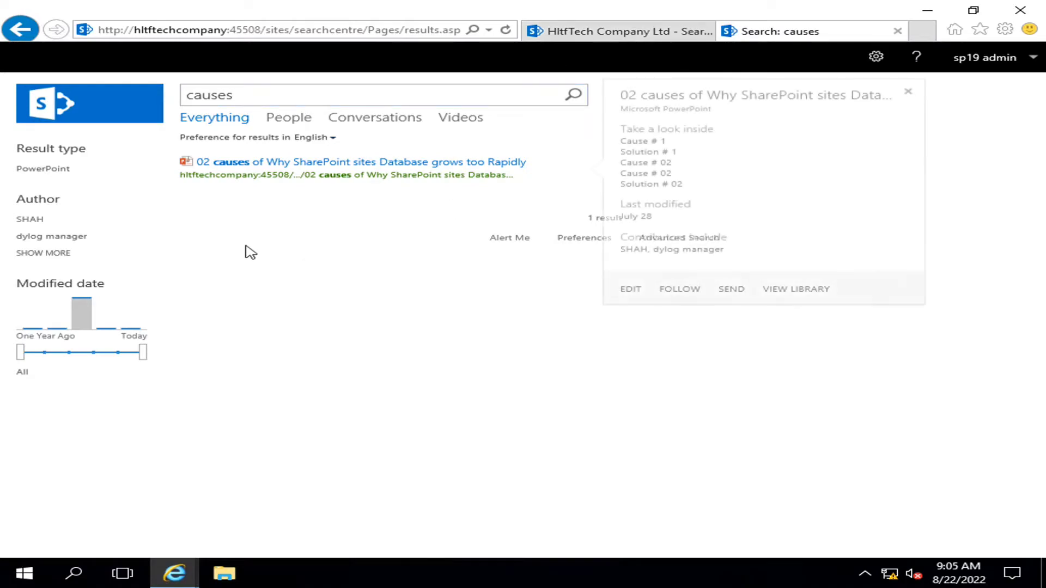
{"action": "left_click", "coordinate": [569, 33]}
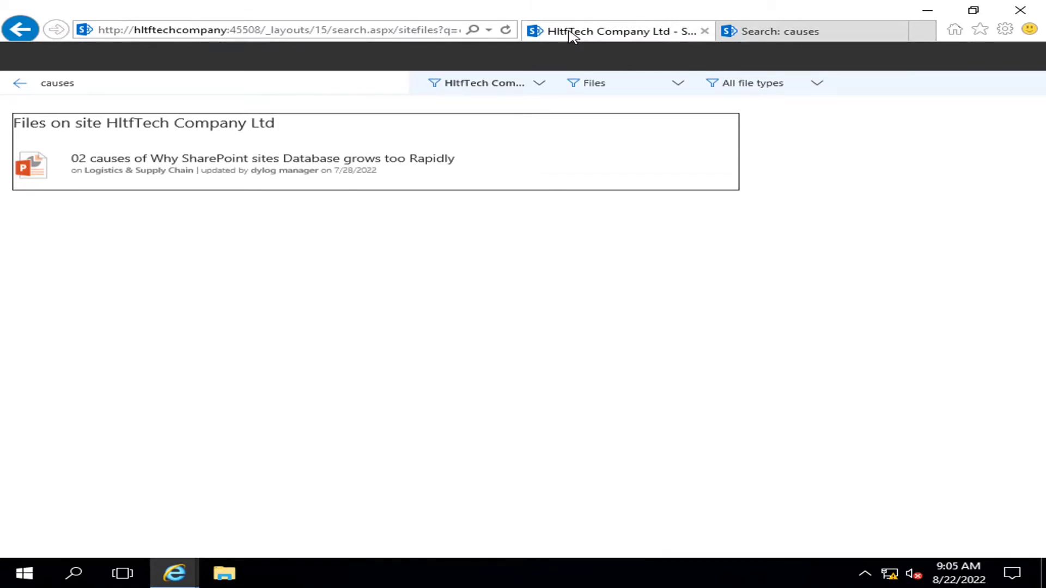
{"action": "left_click", "coordinate": [775, 32]}
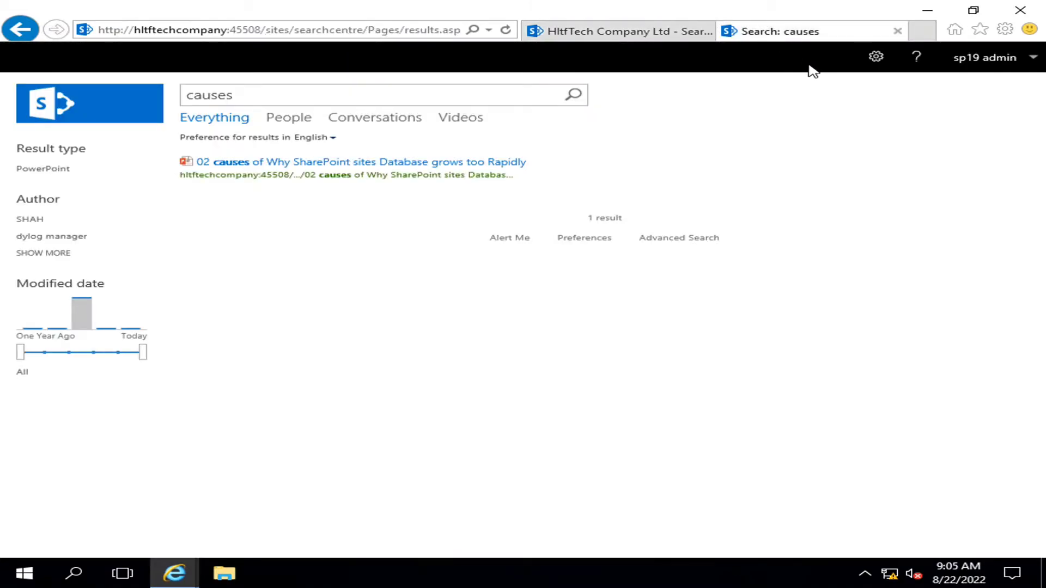
{"action": "left_click", "coordinate": [656, 36]}
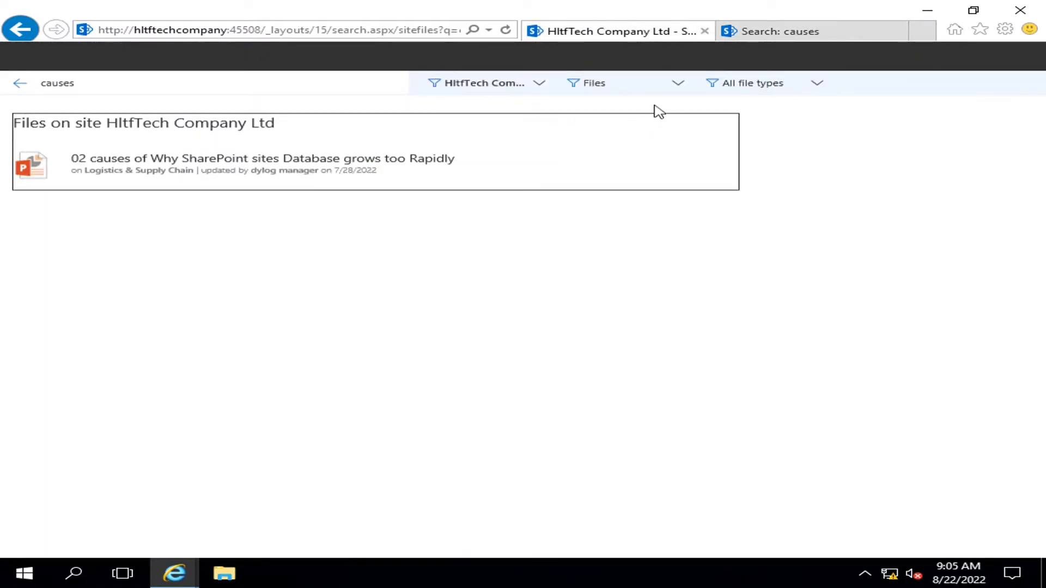
{"action": "left_click", "coordinate": [789, 34]}
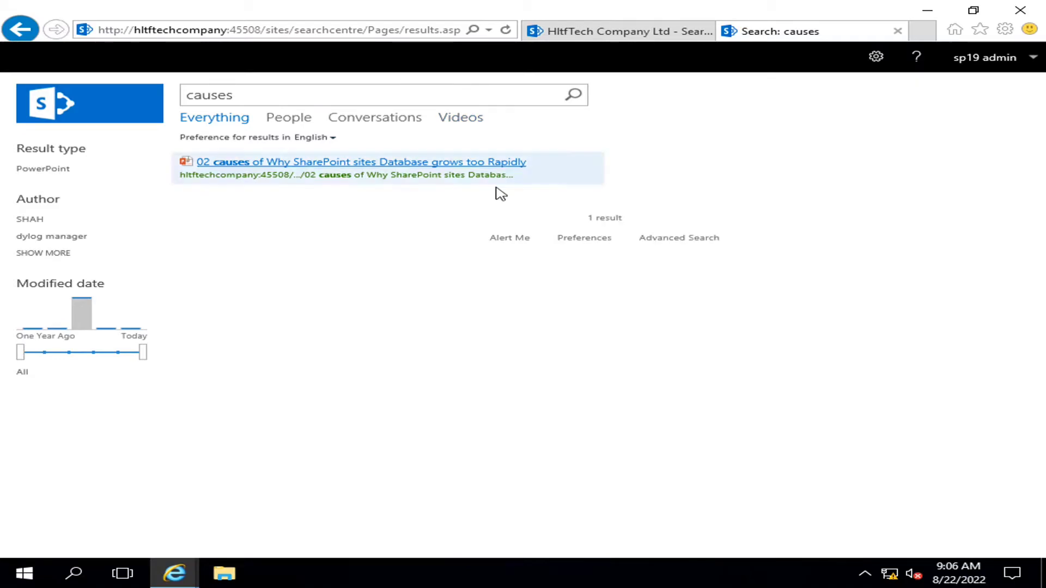
View the PowerPoint result's library, return, filter Modified to Earlier than Today, and expand Author.
{"action": "mouse_move", "coordinate": [236, 206]}
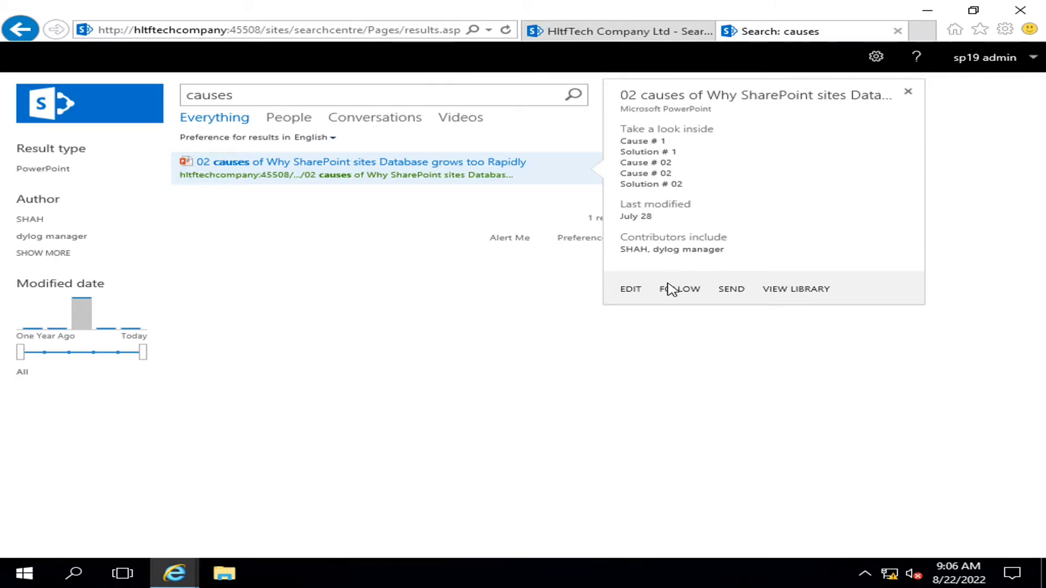
{"action": "left_click", "coordinate": [780, 290]}
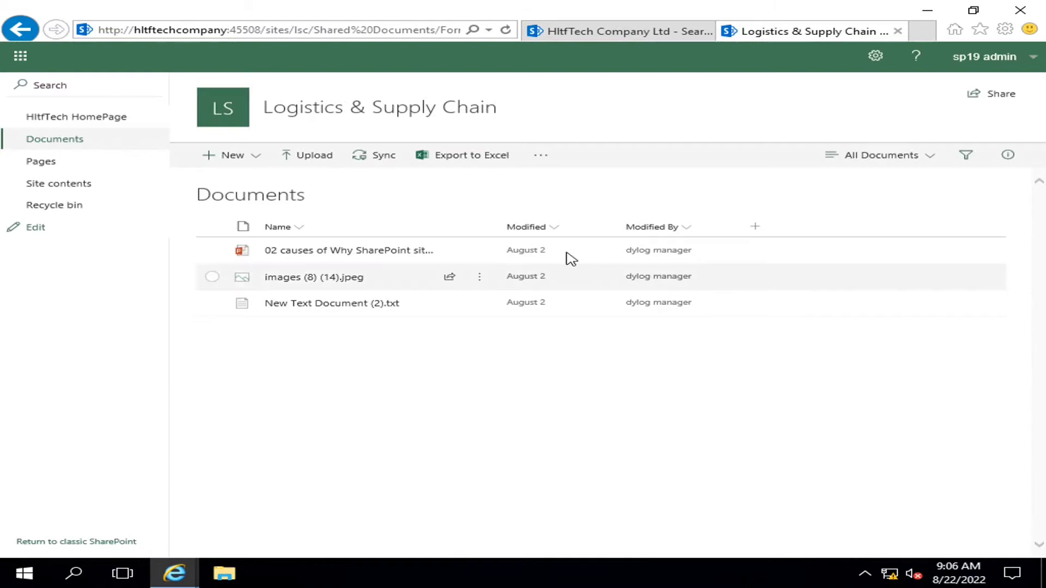
{"action": "key", "text": "alt+Left"}
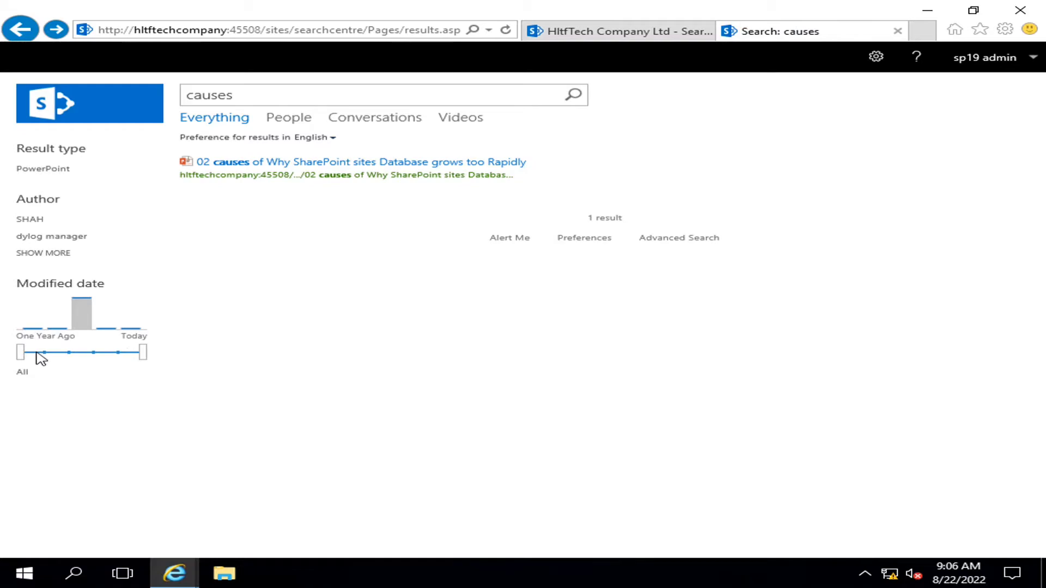
{"action": "left_click_drag", "start_coordinate": [143, 352], "coordinate": [112, 356]}
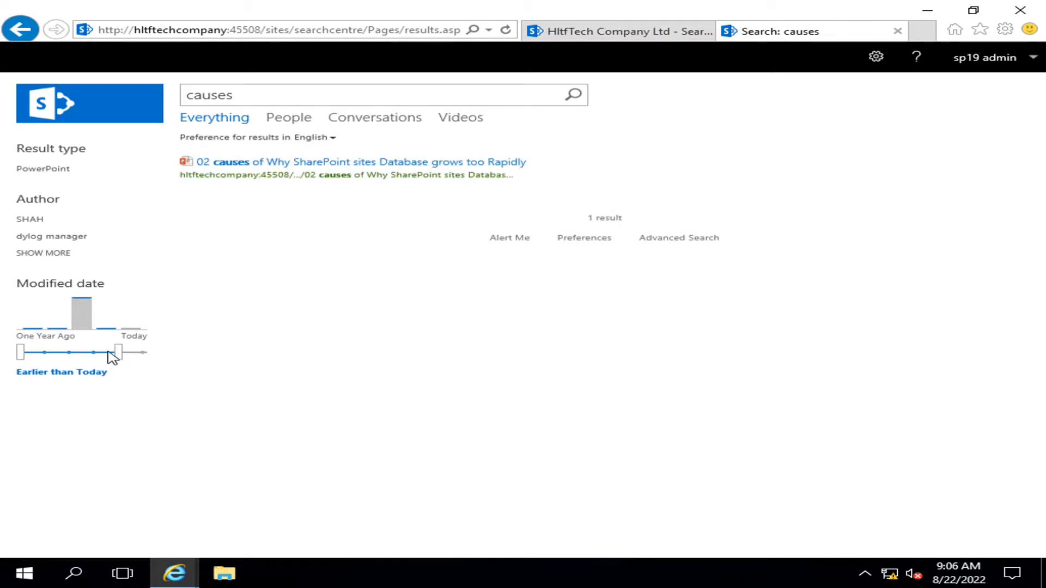
{"action": "left_click", "coordinate": [39, 254]}
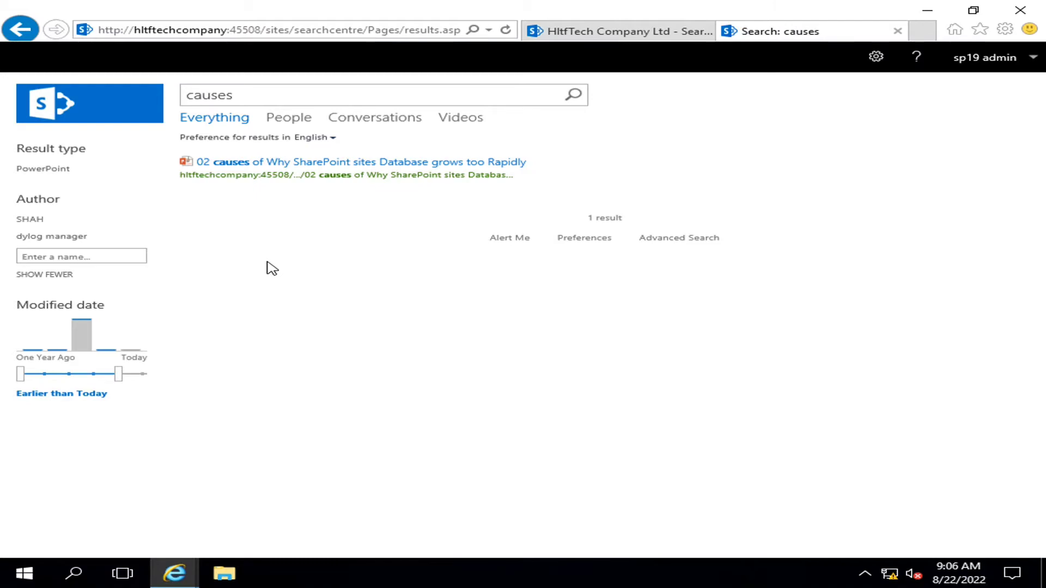
Open the Advanced Search page and focus the All of these words field.
{"action": "left_click", "coordinate": [711, 239]}
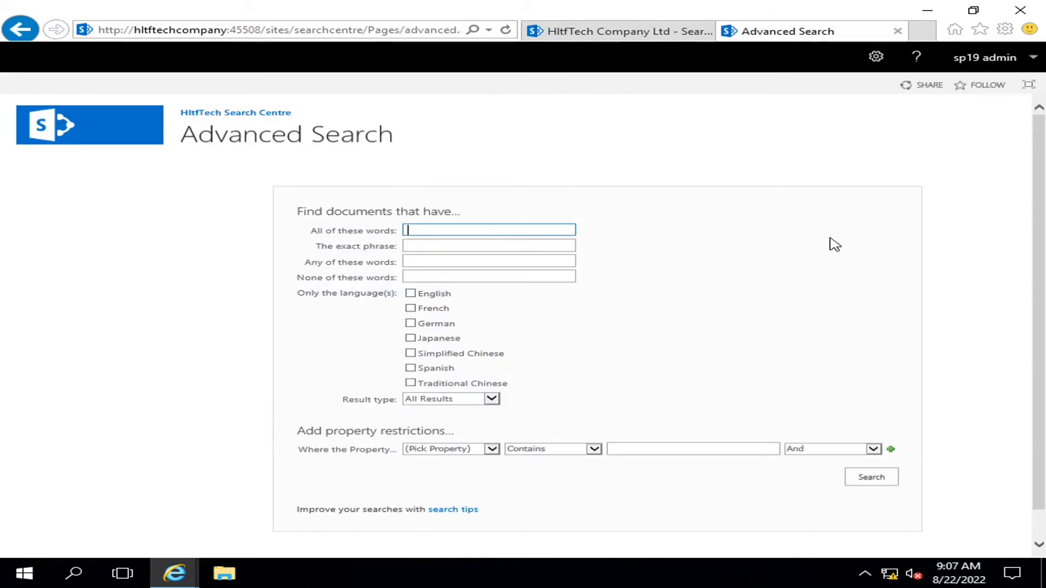
{"action": "scroll", "coordinate": [652, 234], "scroll_direction": "down", "scroll_amount": 1}
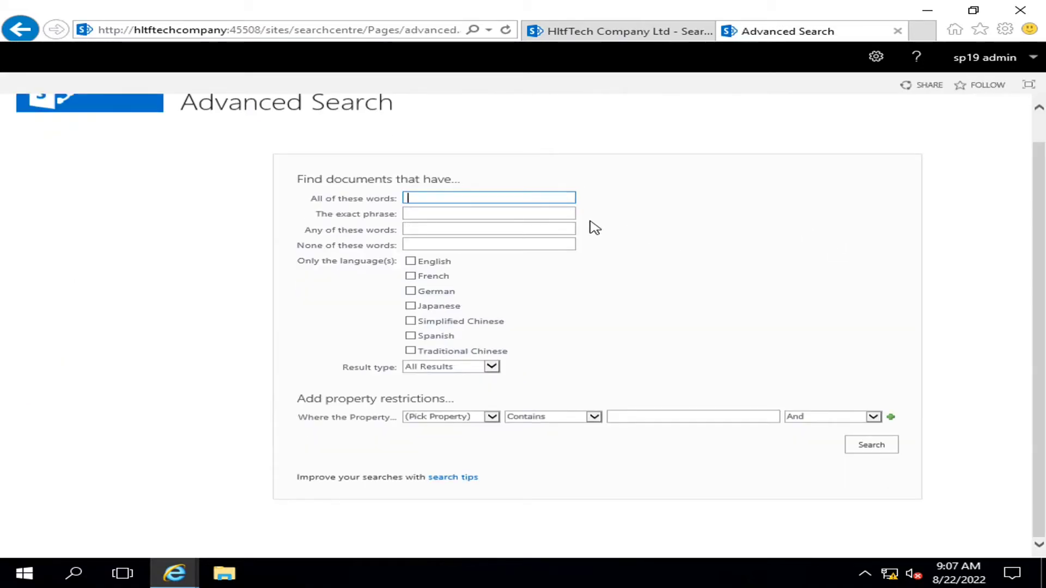
{"action": "left_click", "coordinate": [415, 195]}
Set the property restriction to Author with the Contains operator.
{"action": "left_click", "coordinate": [453, 417]}
{"action": "scroll", "coordinate": [457, 458], "scroll_direction": "down", "scroll_amount": 3}
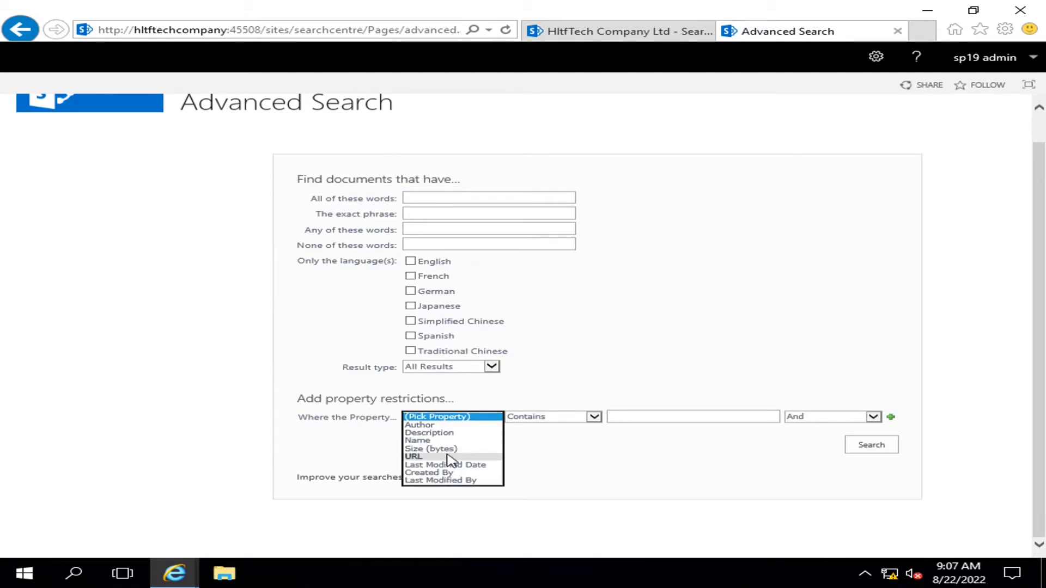
{"action": "left_click", "coordinate": [446, 421]}
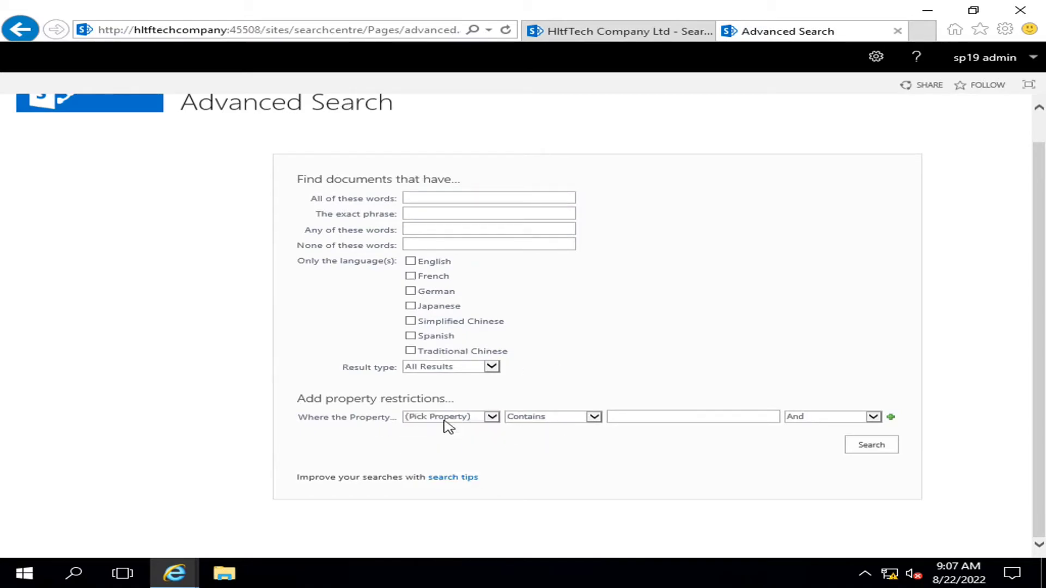
{"action": "left_click", "coordinate": [445, 418]}
{"action": "left_click", "coordinate": [444, 425]}
{"action": "left_click", "coordinate": [568, 421]}
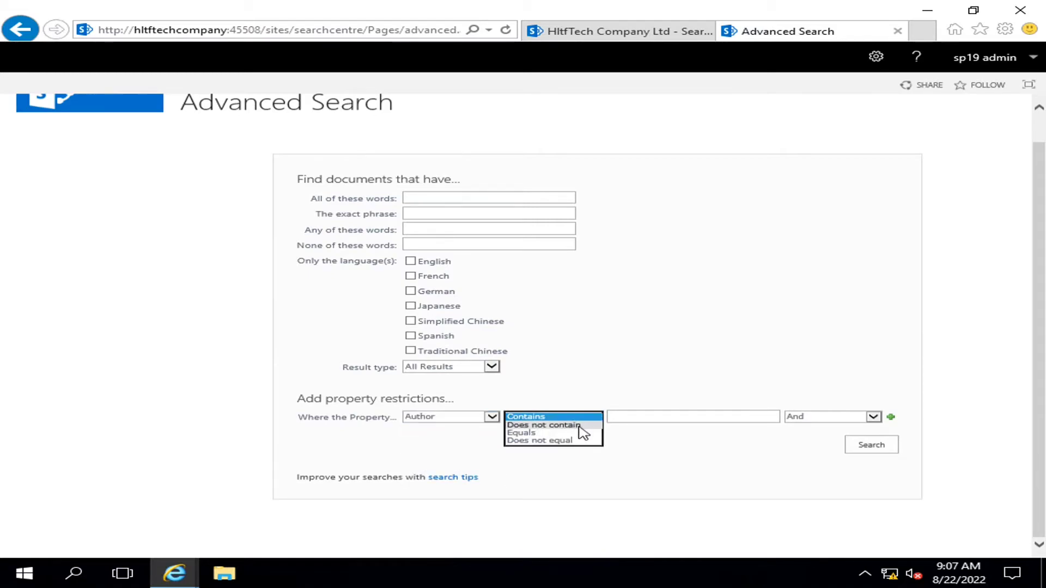
{"action": "left_click", "coordinate": [591, 426]}
{"action": "left_click", "coordinate": [680, 420]}
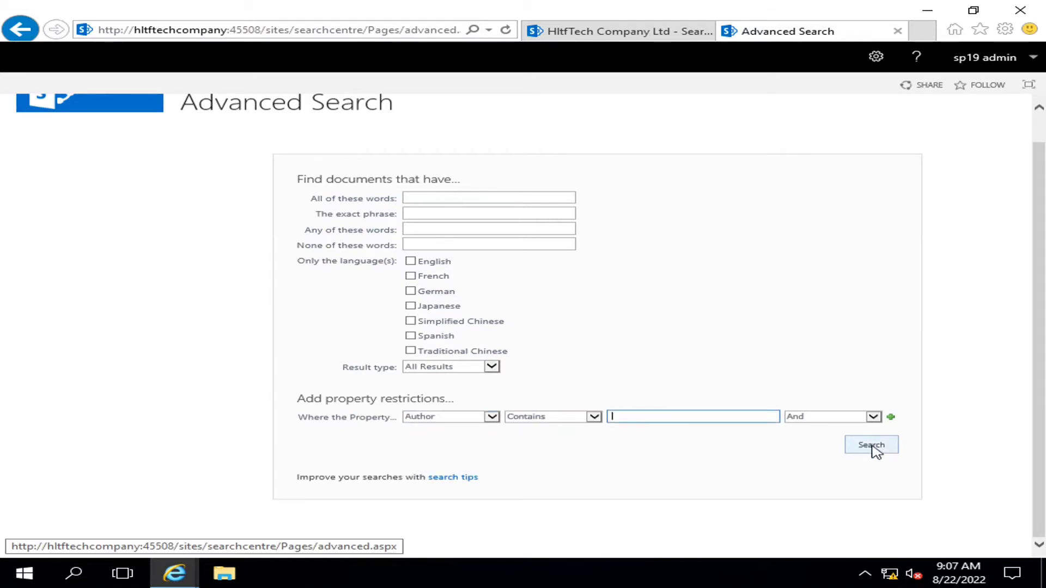
Add two extra property restriction rows, then remove both again.
{"action": "left_click", "coordinate": [891, 418]}
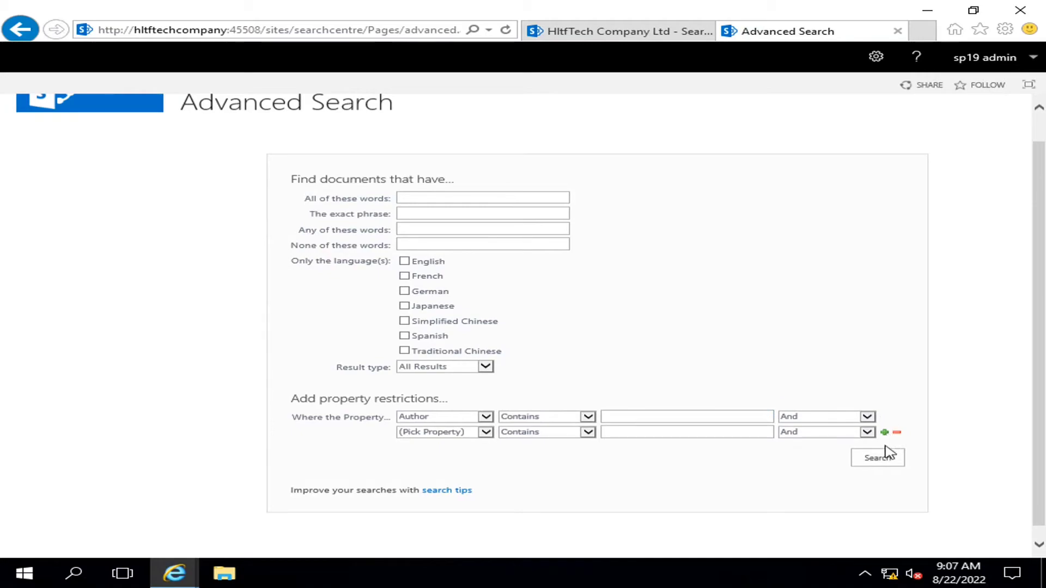
{"action": "left_click", "coordinate": [886, 432]}
{"action": "left_click", "coordinate": [897, 448]}
{"action": "left_click", "coordinate": [896, 433]}
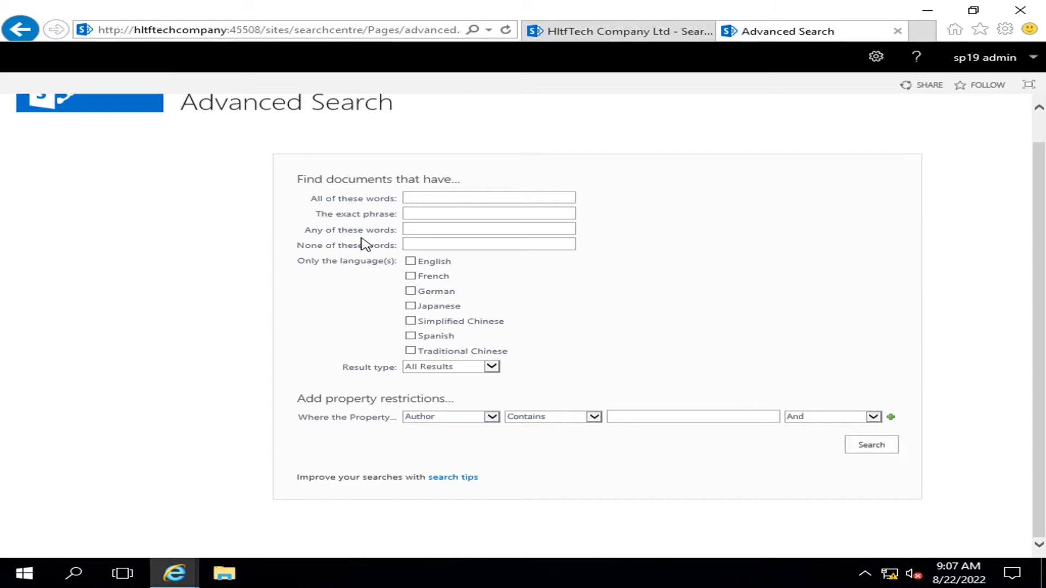
{"action": "scroll", "coordinate": [283, 275], "scroll_direction": "up", "scroll_amount": 1}
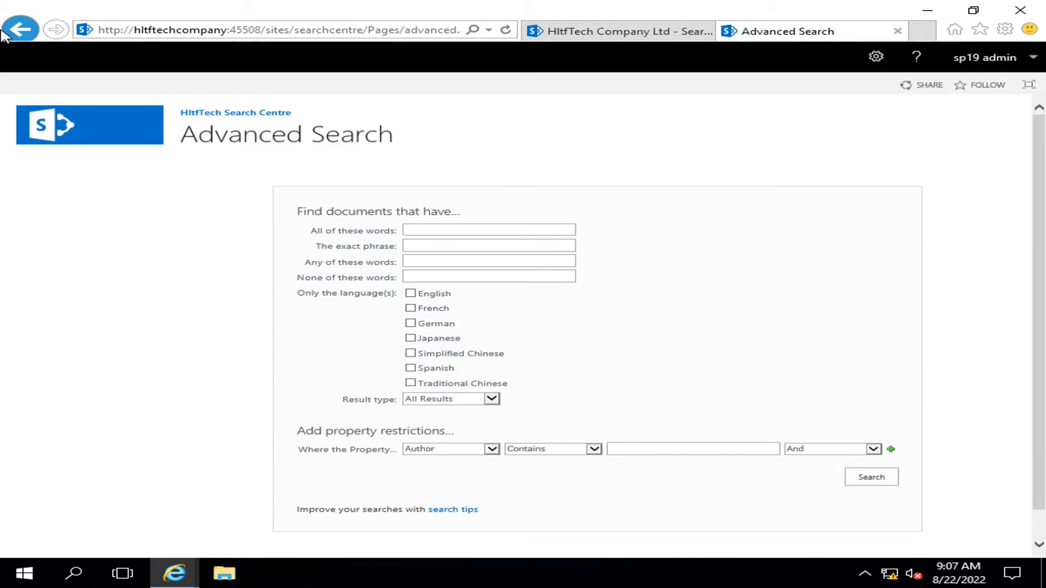
Check the site files search tab, then close the 'Search: causes' results tab.
{"action": "left_click", "coordinate": [21, 28]}
{"action": "mouse_move", "coordinate": [180, 166]}
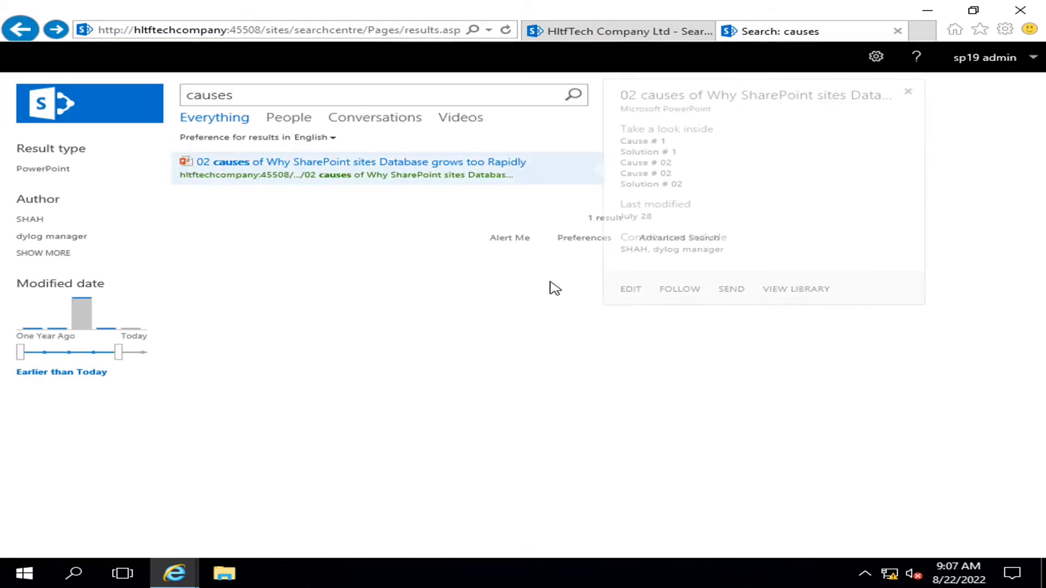
{"action": "left_click", "coordinate": [619, 31]}
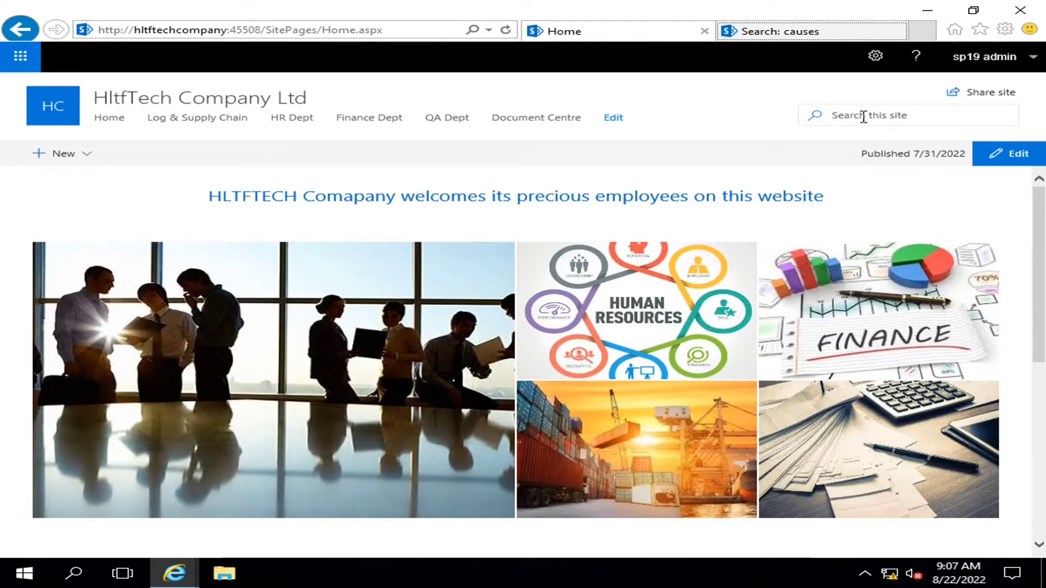
{"action": "left_click", "coordinate": [864, 118]}
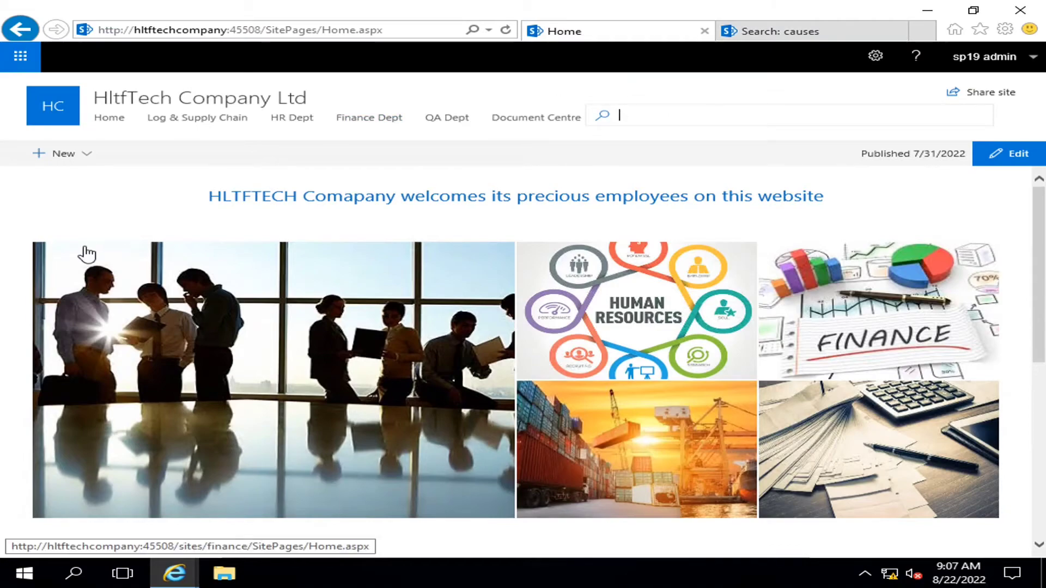
{"action": "left_click", "coordinate": [796, 40]}
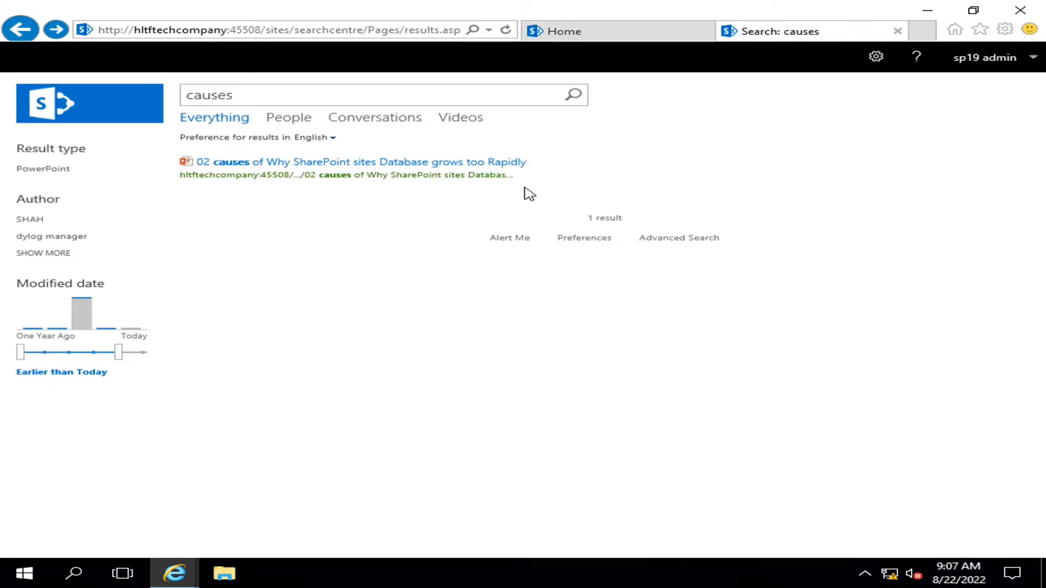
{"action": "left_click", "coordinate": [898, 31]}
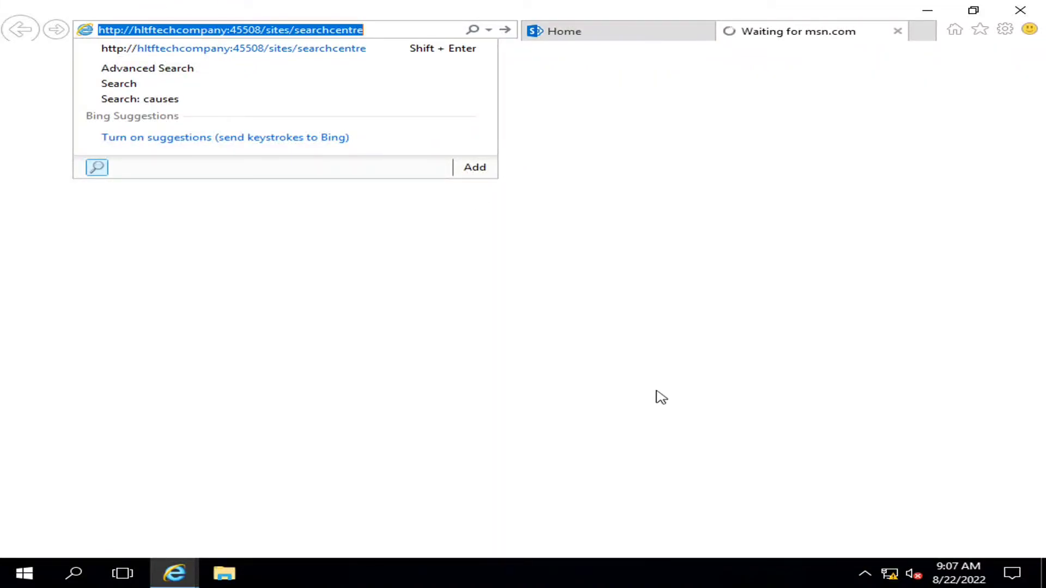
Load the searchcentre site address and bring the Central Administration server session forward.
{"action": "key", "text": "Return"}
{"action": "mouse_move", "coordinate": [562, 6]}
{"action": "left_click", "coordinate": [665, 12]}
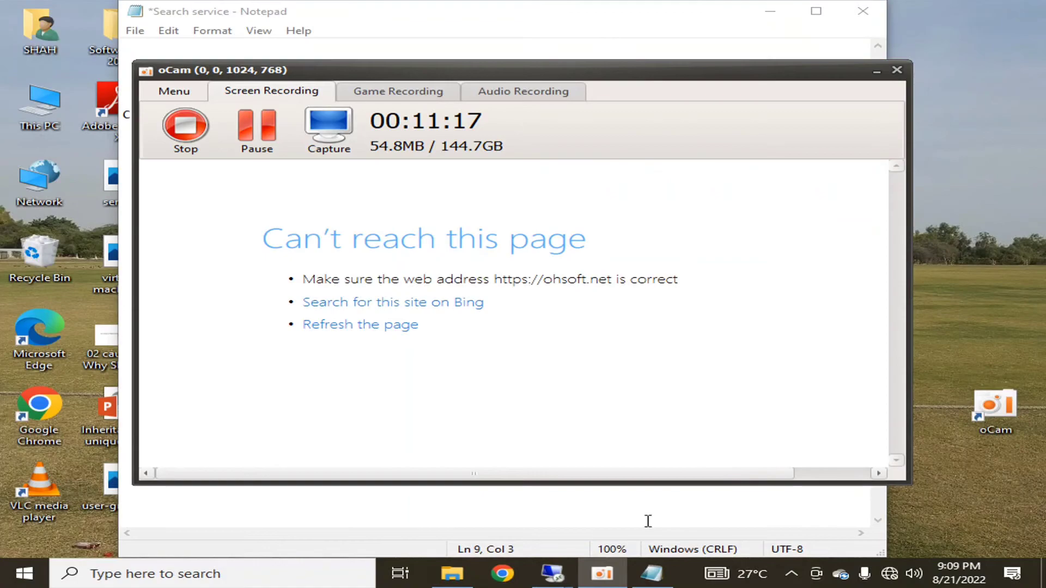
{"action": "mouse_move", "coordinate": [552, 577]}
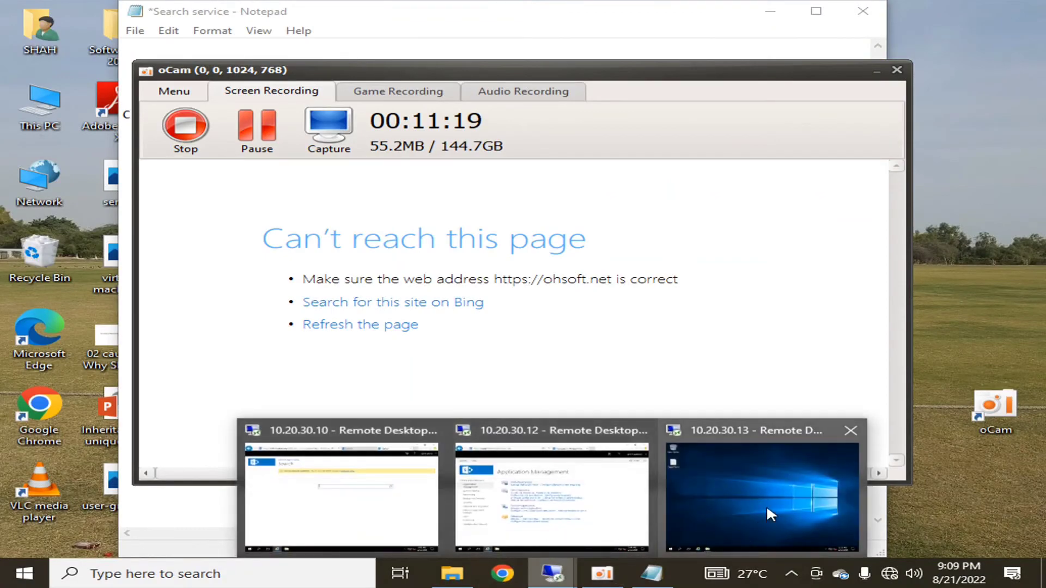
{"action": "left_click", "coordinate": [621, 507]}
Open Search Administration for Search Service Application 1 and select the Global Search Center URL setting.
{"action": "left_click", "coordinate": [85, 210]}
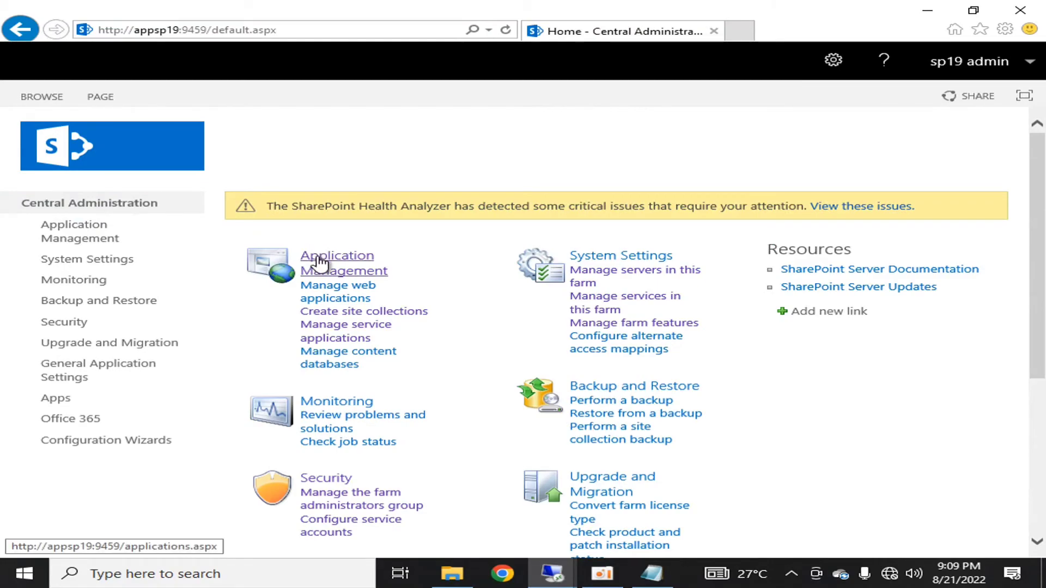
{"action": "left_click", "coordinate": [330, 331]}
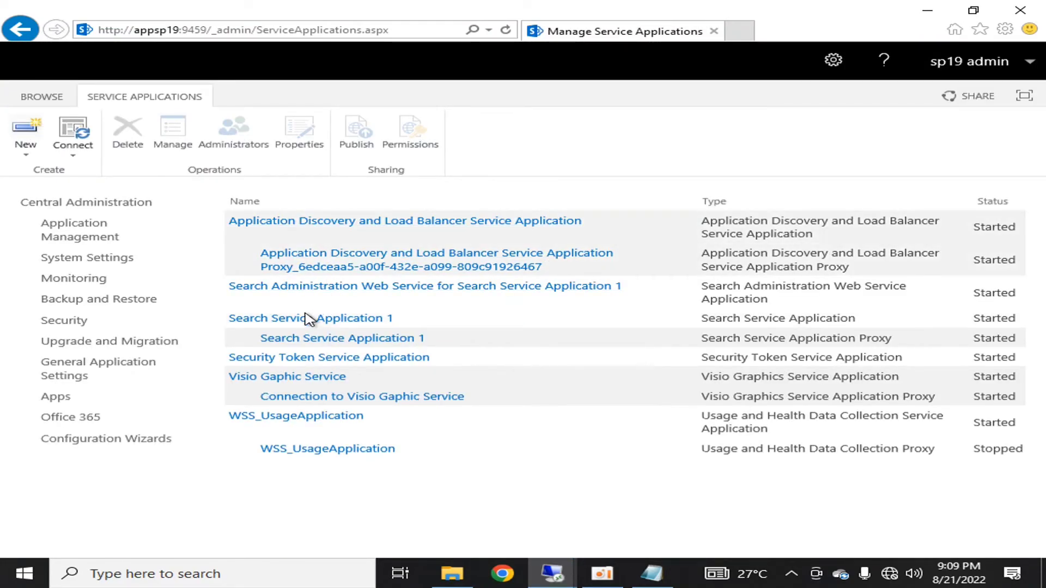
{"action": "left_click", "coordinate": [303, 320]}
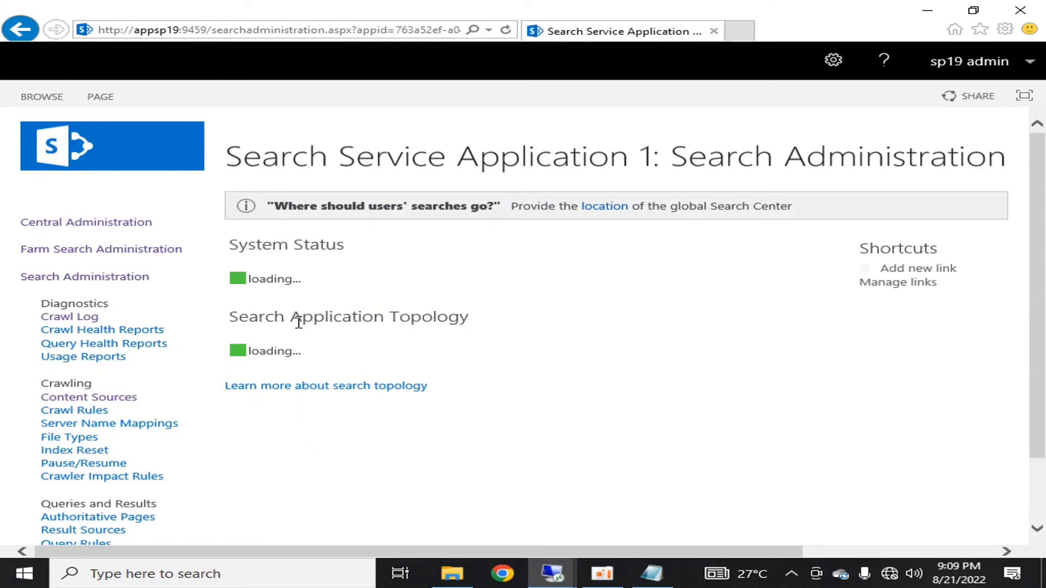
{"action": "scroll", "coordinate": [203, 294], "scroll_direction": "down", "scroll_amount": 3}
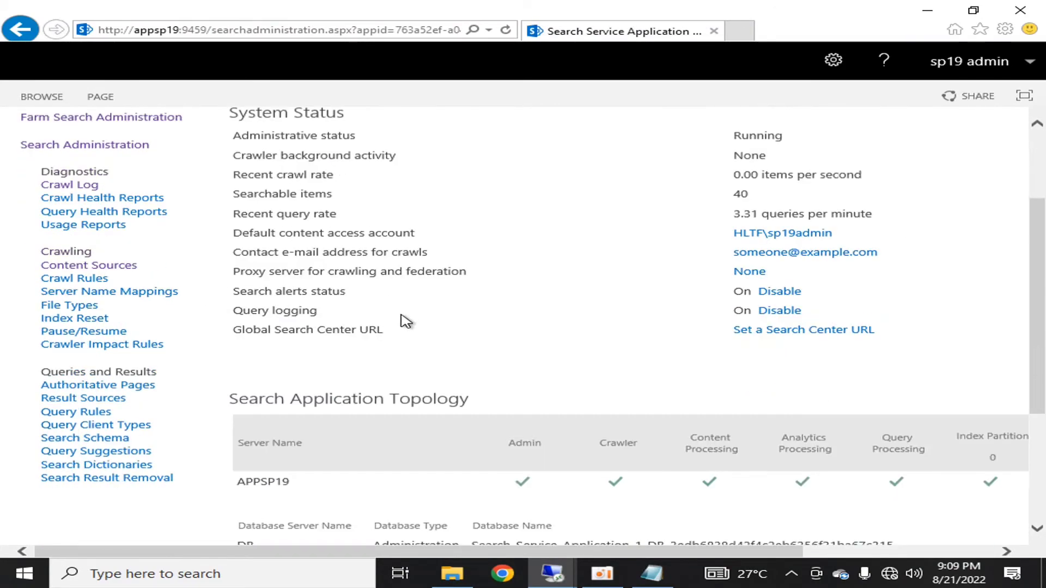
{"action": "left_click_drag", "start_coordinate": [239, 331], "coordinate": [383, 330]}
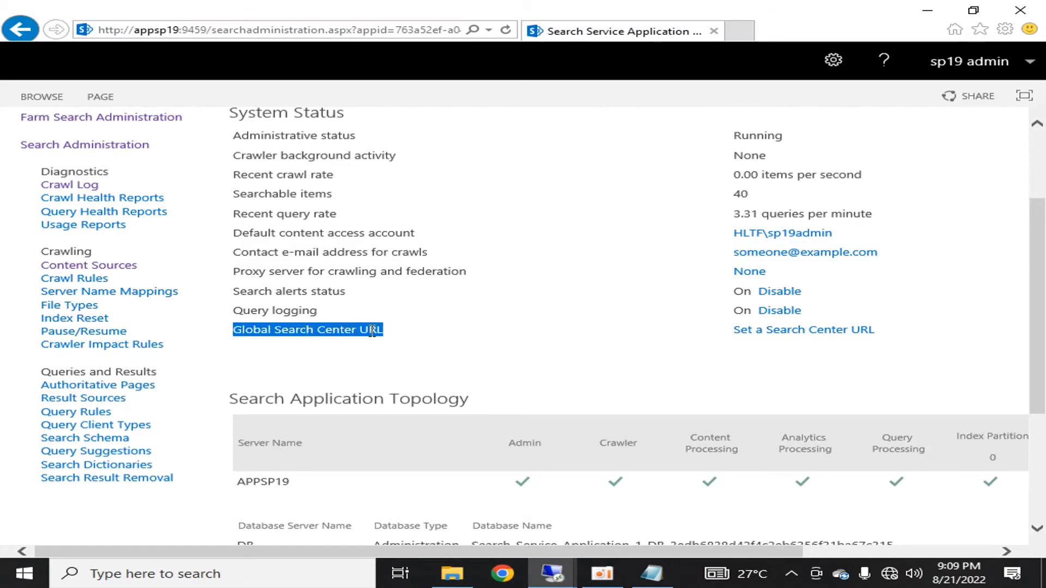
{"action": "left_click", "coordinate": [751, 332]}
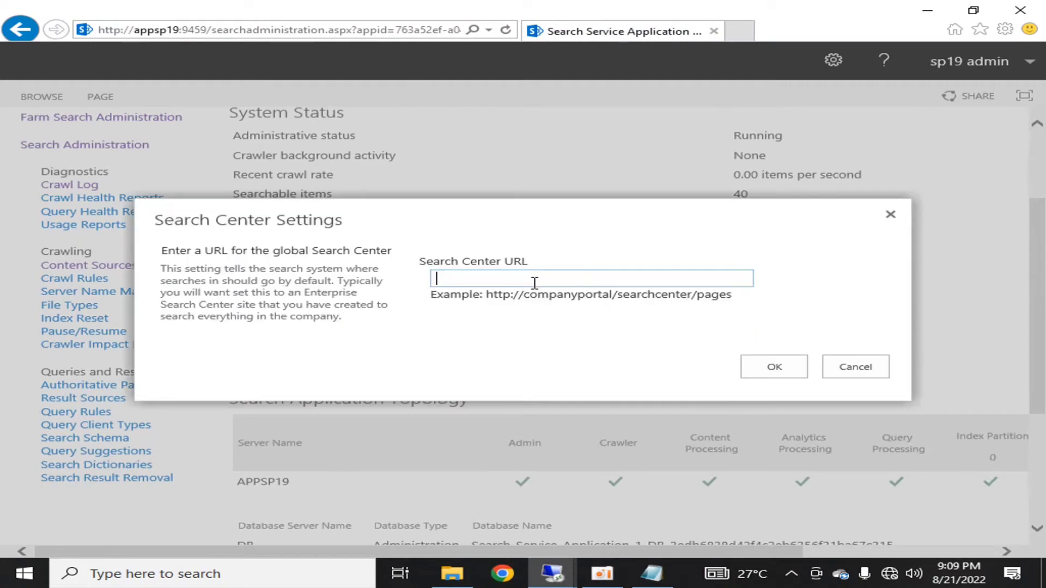
{"action": "type", "text": "http://hltftechcompany:45508/sites/searchcentre"}
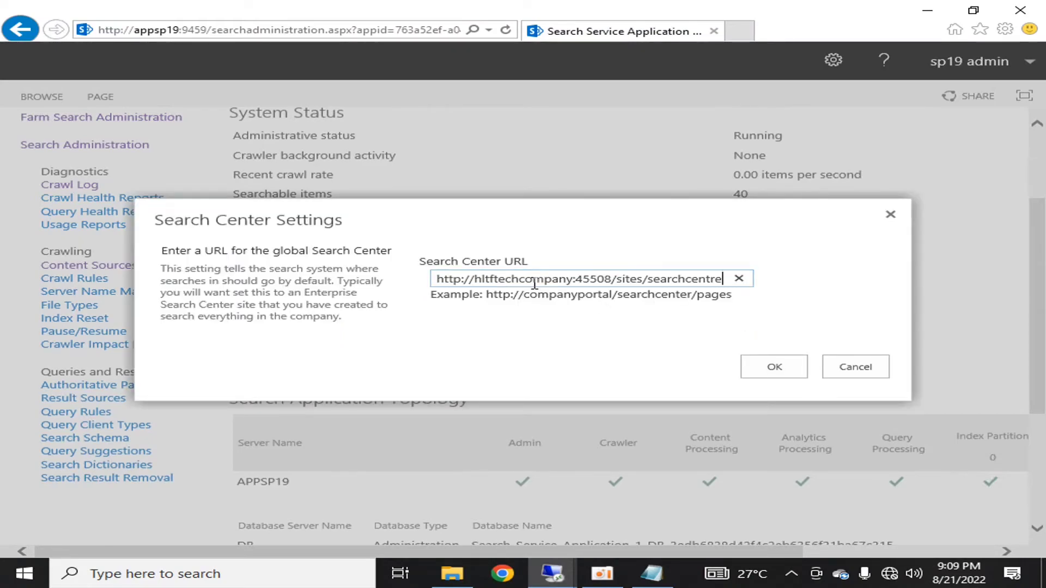
{"action": "left_click", "coordinate": [754, 374]}
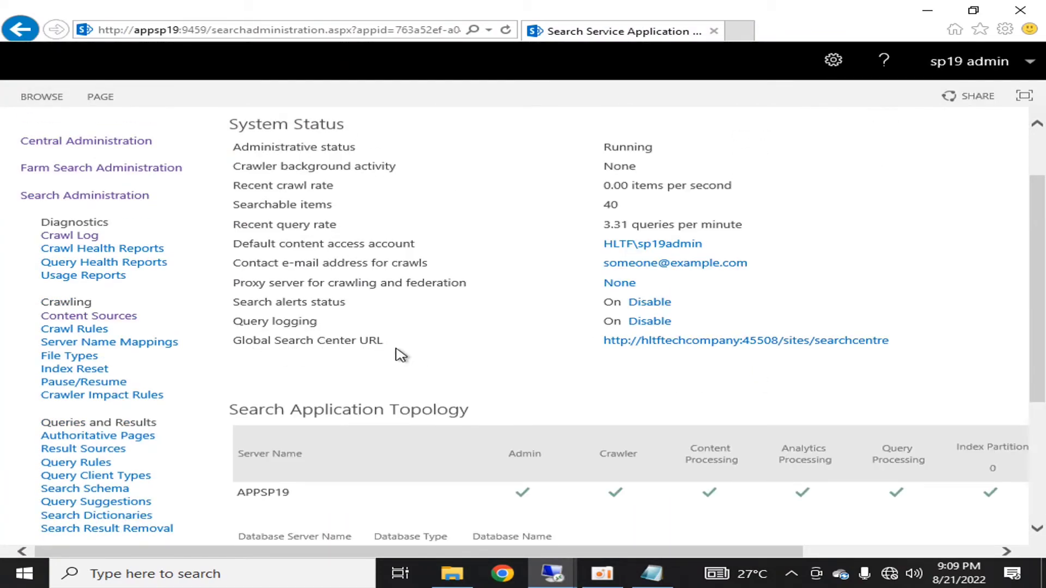
{"action": "scroll", "coordinate": [397, 351], "scroll_direction": "up", "scroll_amount": 2}
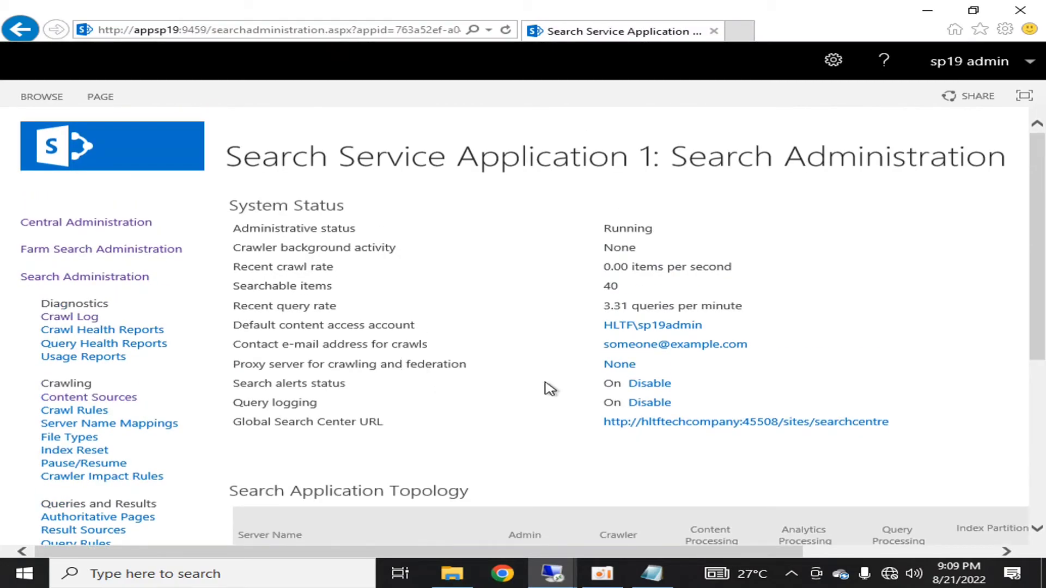
Launch IIS Manager by searching 'iis' from the Start menu.
{"action": "left_click", "coordinate": [24, 574]}
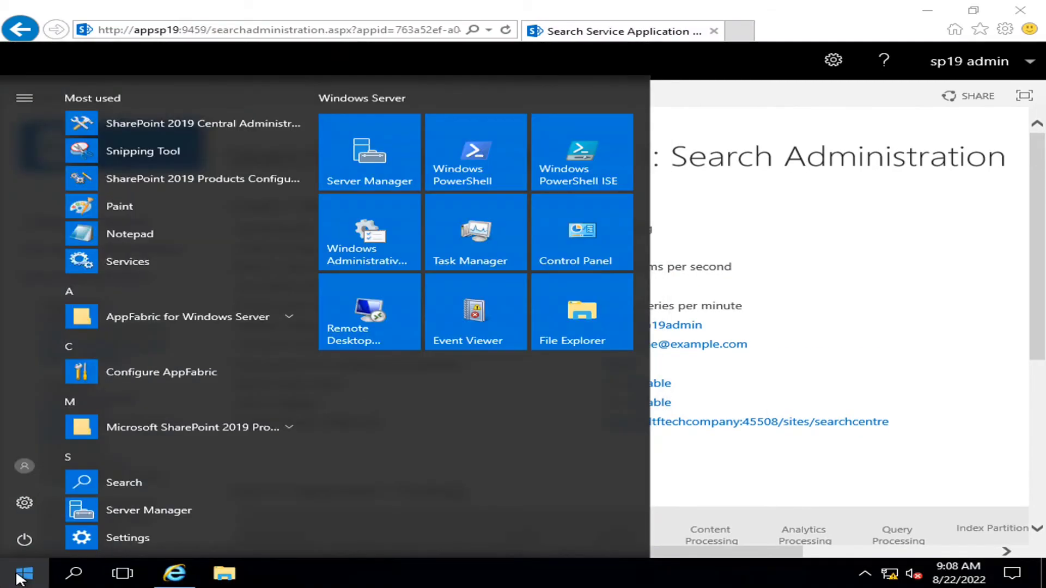
{"action": "type", "text": "is"}
{"action": "key", "text": "BackSpace"}
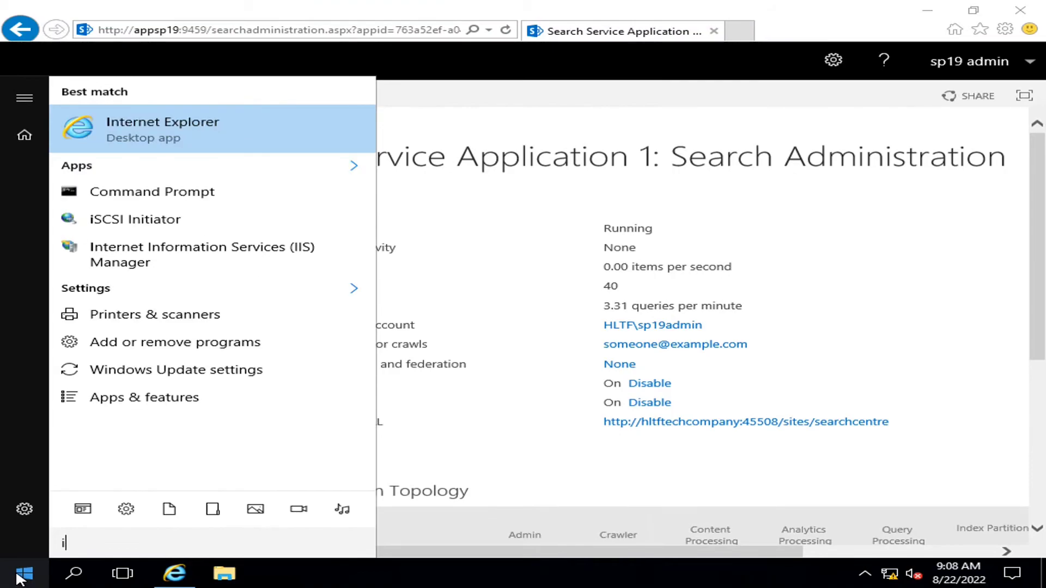
{"action": "type", "text": "is"}
{"action": "key", "text": "Return"}
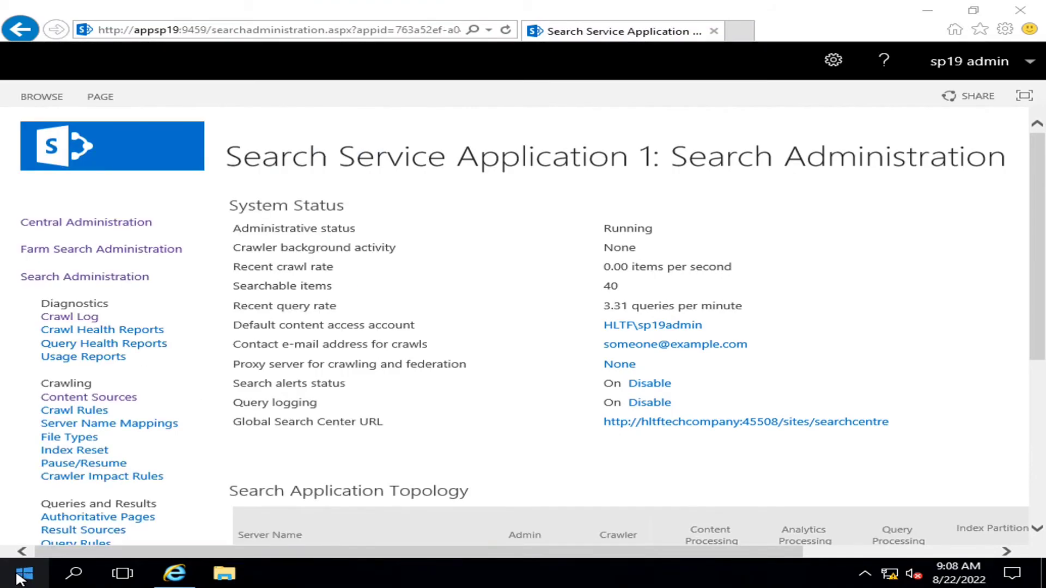
Restart the APPSP19 web server from its Sites view, then minimise IIS Manager.
{"action": "left_click", "coordinate": [48, 146]}
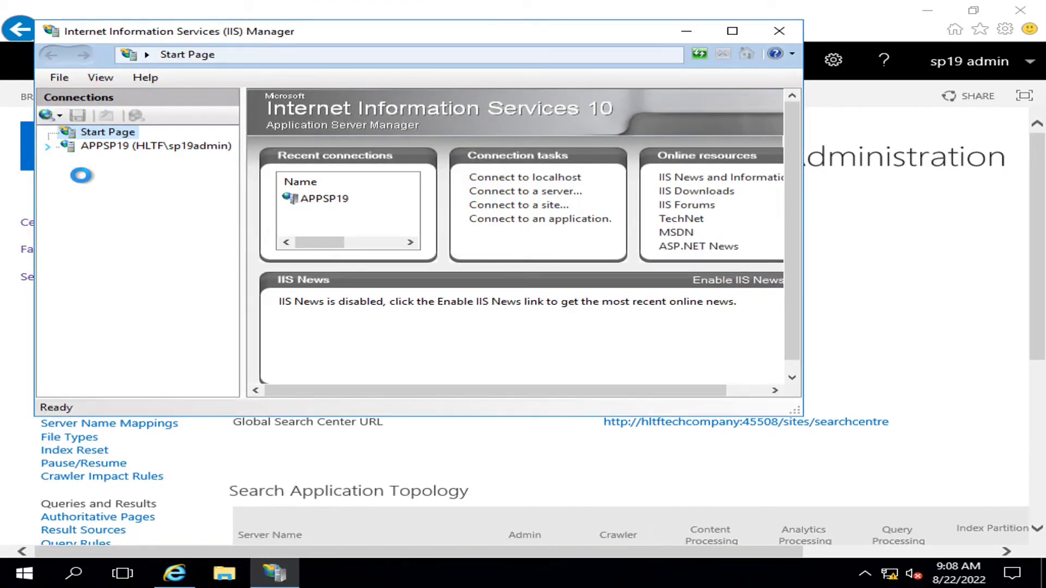
{"action": "left_click", "coordinate": [67, 175]}
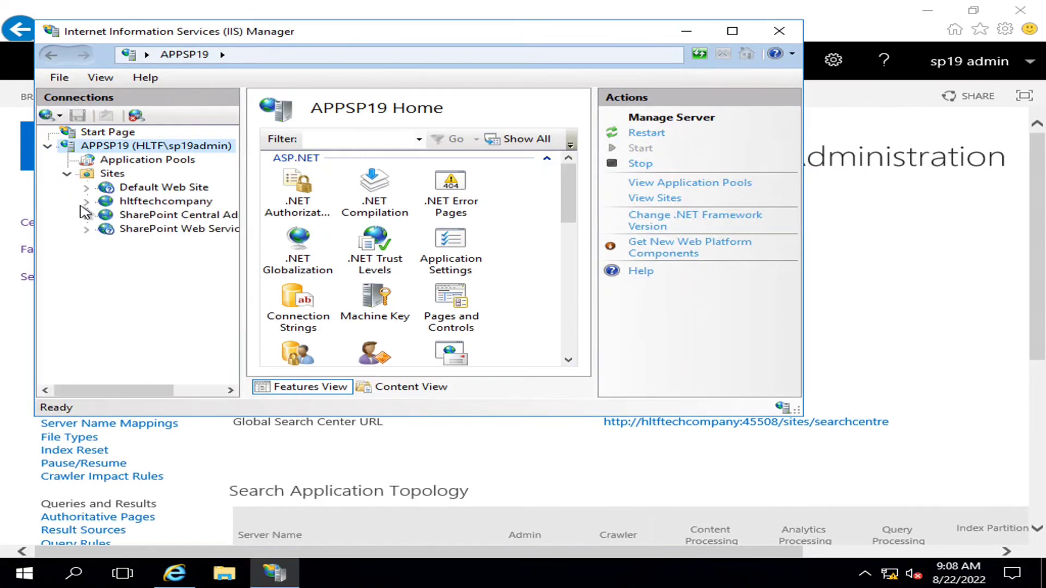
{"action": "left_click_drag", "start_coordinate": [240, 299], "coordinate": [317, 297]}
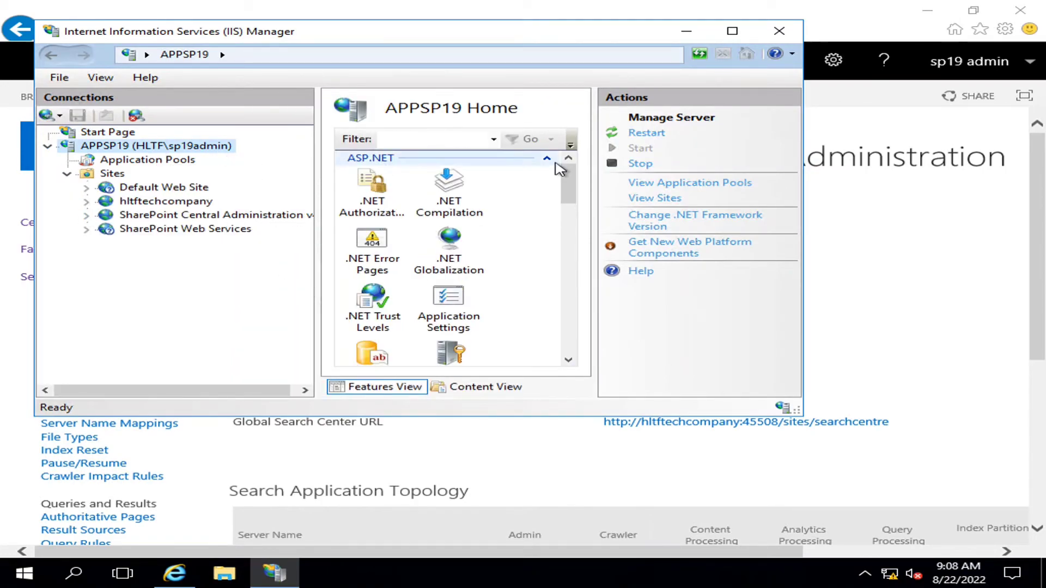
{"action": "left_click", "coordinate": [645, 136]}
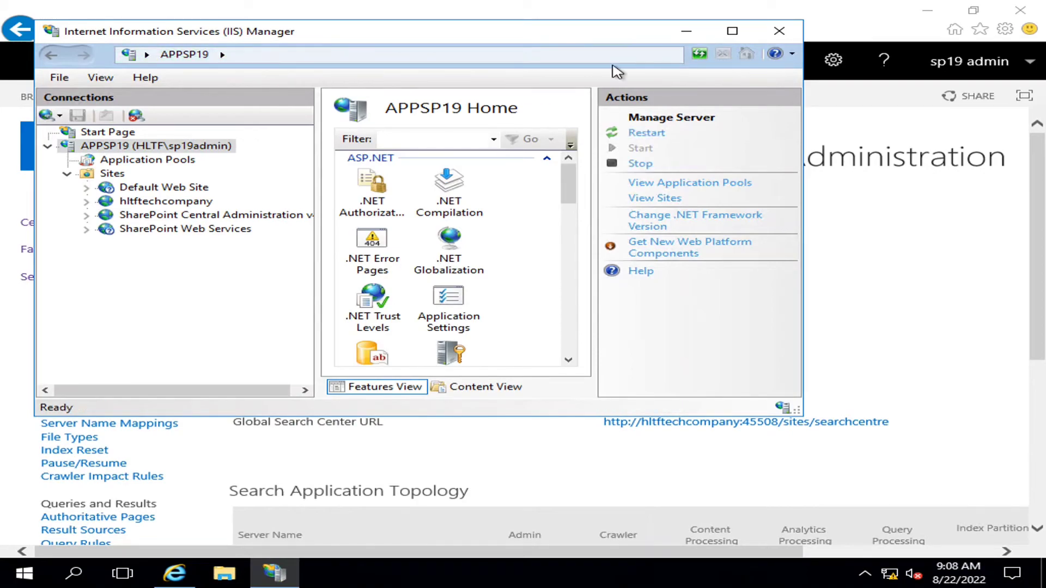
{"action": "left_click", "coordinate": [684, 32]}
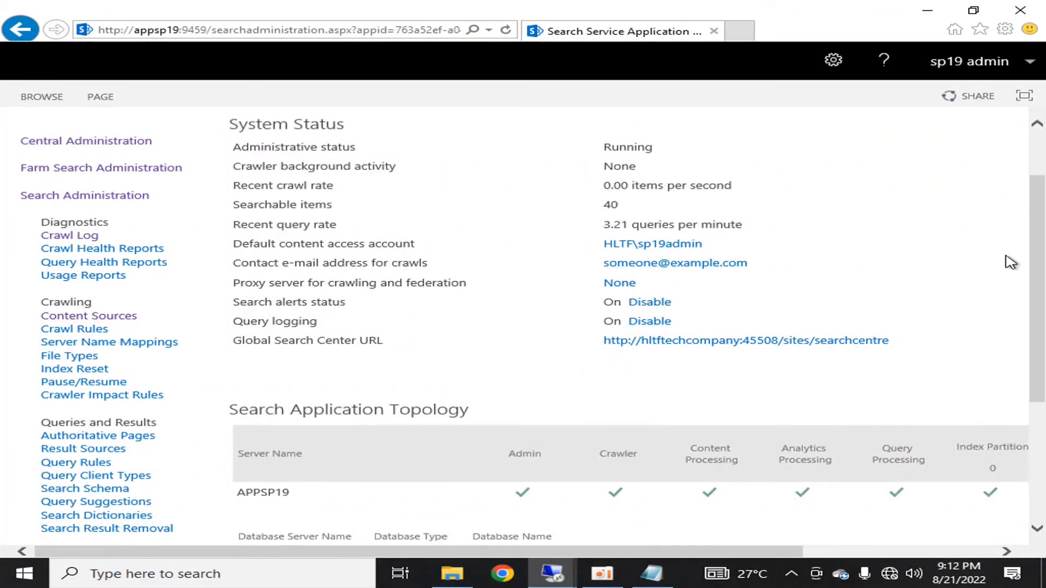
{"action": "scroll", "coordinate": [872, 281], "scroll_direction": "down", "scroll_amount": 2}
{"action": "scroll", "coordinate": [870, 283], "scroll_direction": "up", "scroll_amount": 3}
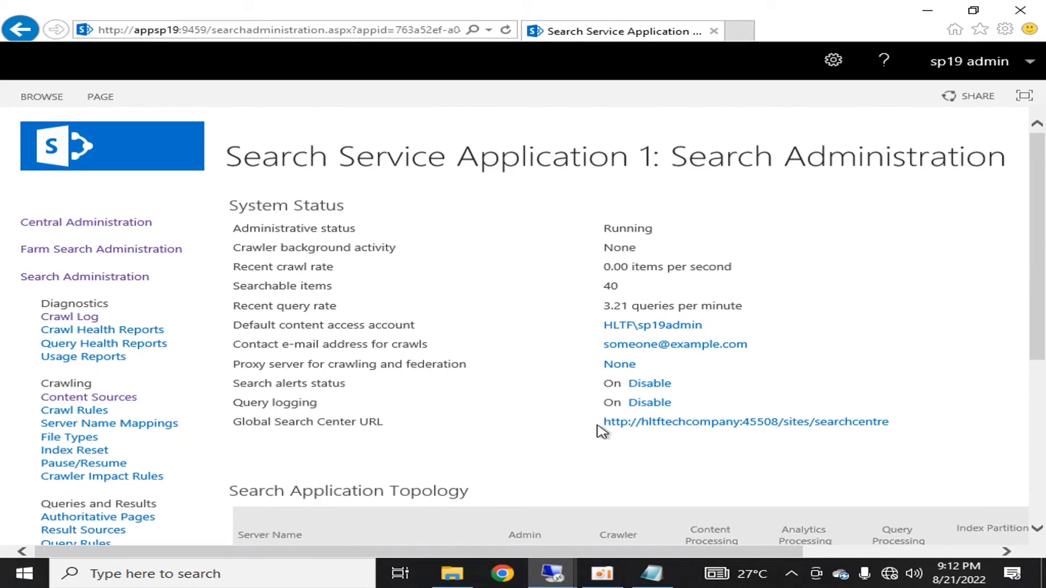
{"action": "left_click_drag", "start_coordinate": [602, 422], "coordinate": [889, 423]}
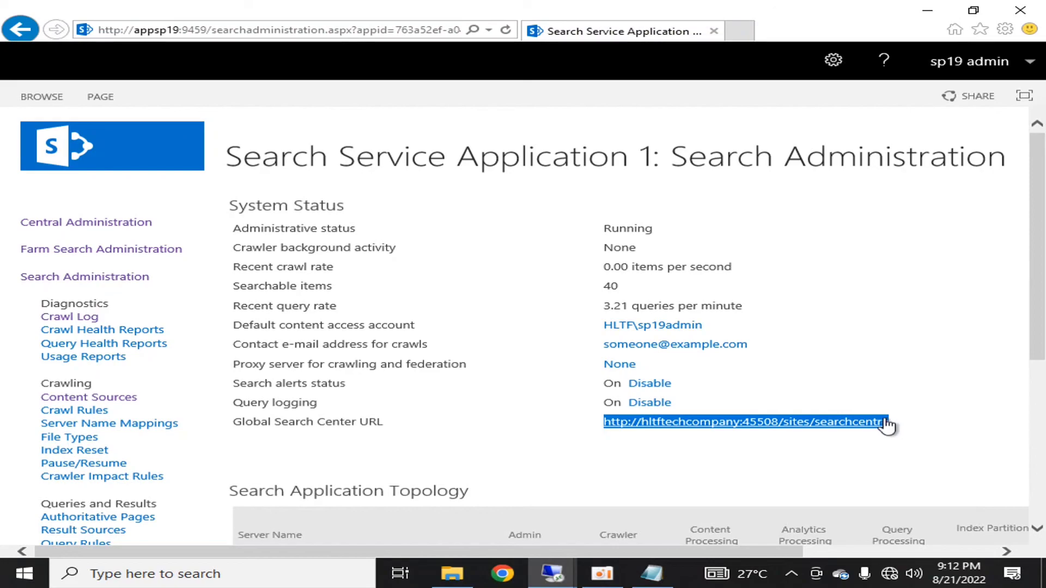
{"action": "left_click", "coordinate": [884, 297]}
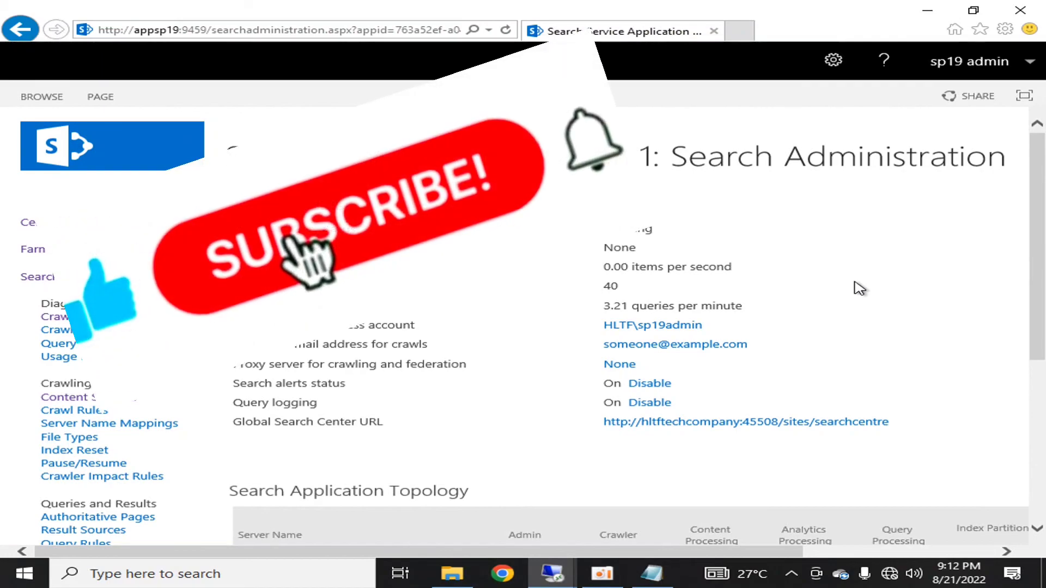
{"action": "left_click", "coordinate": [602, 573]}
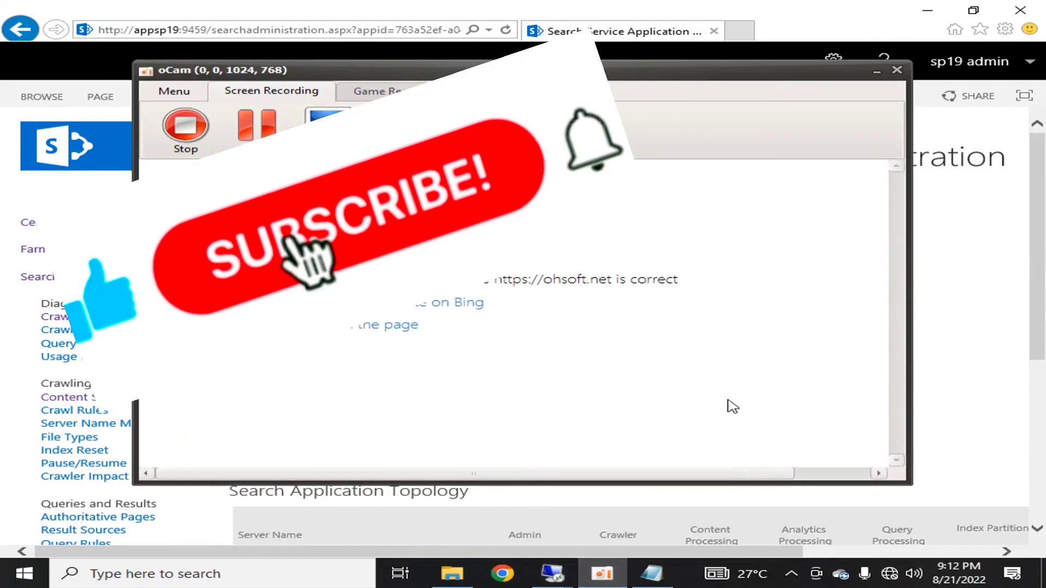